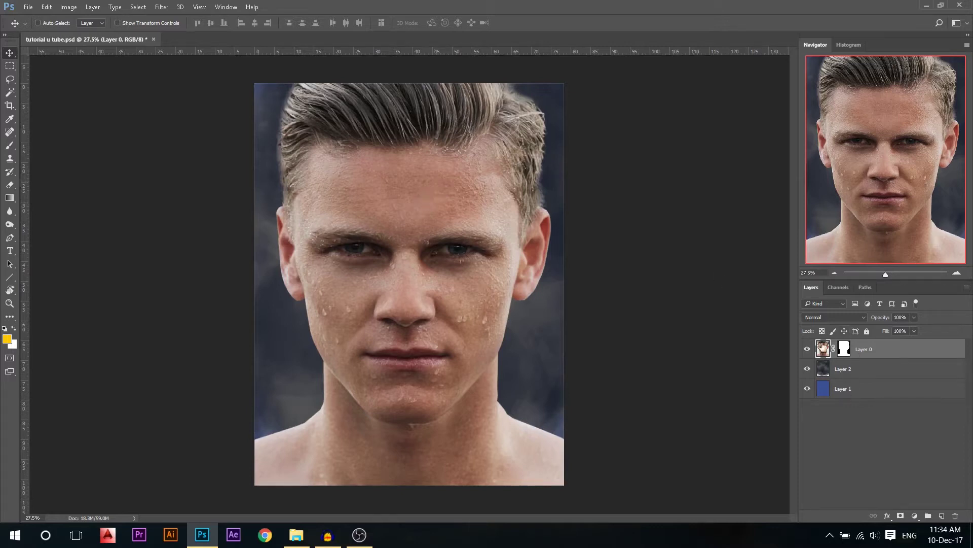
Add a Brightness/Contrast layer clipped to the portrait, with Brightness -65 and Contrast 64.
click(914, 515)
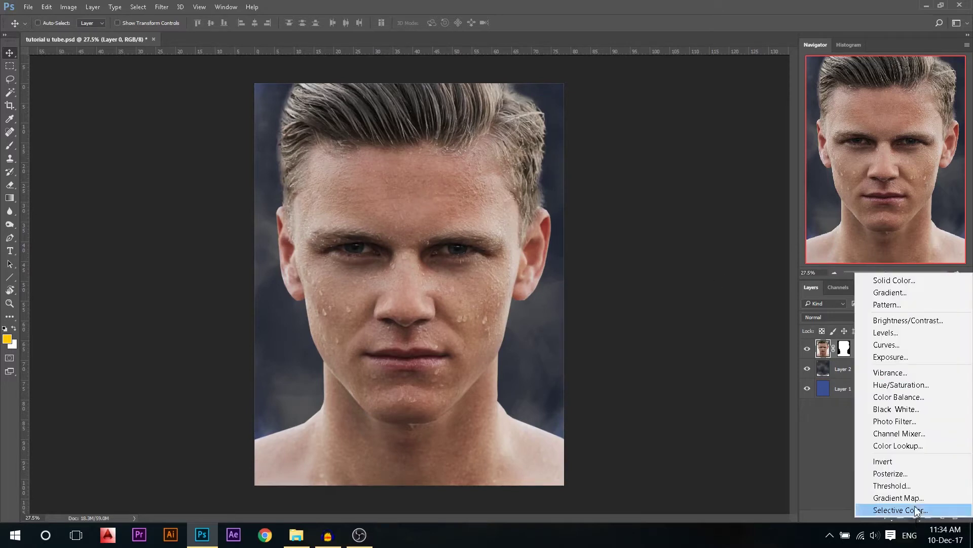
click(908, 332)
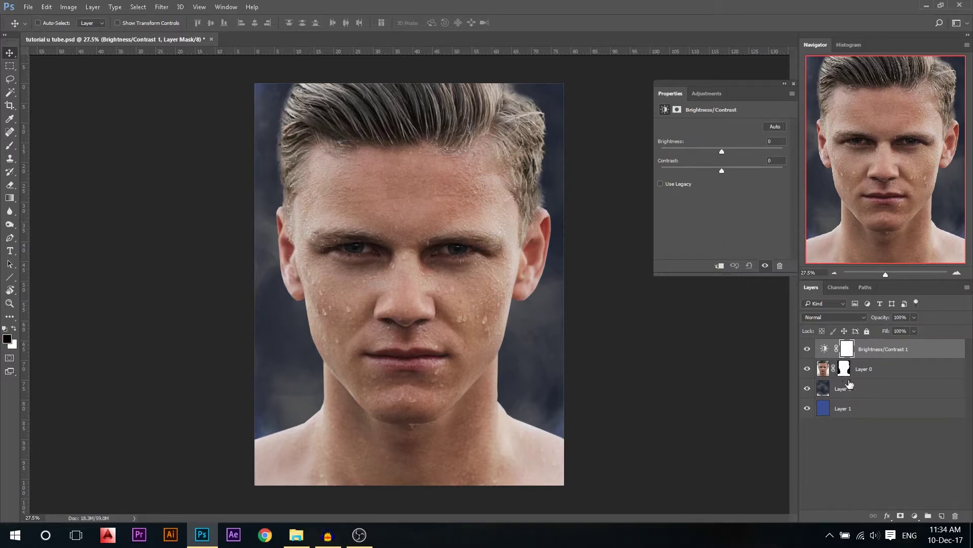
click(721, 267)
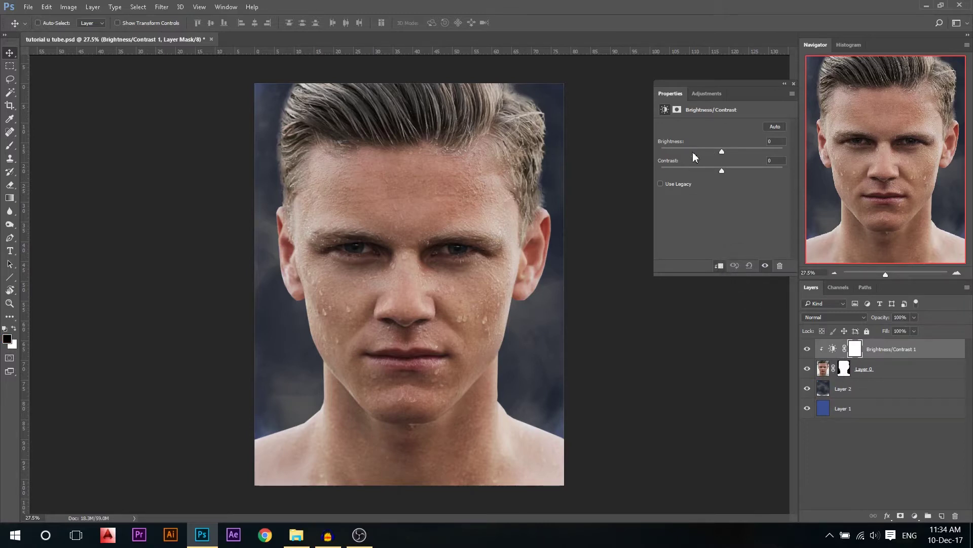
click(695, 151)
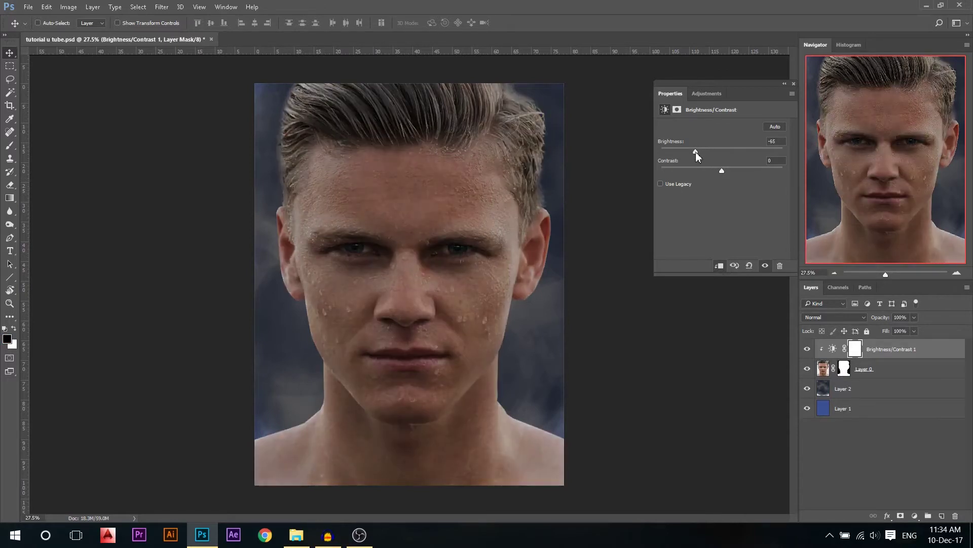
drag(760, 170, 764, 171)
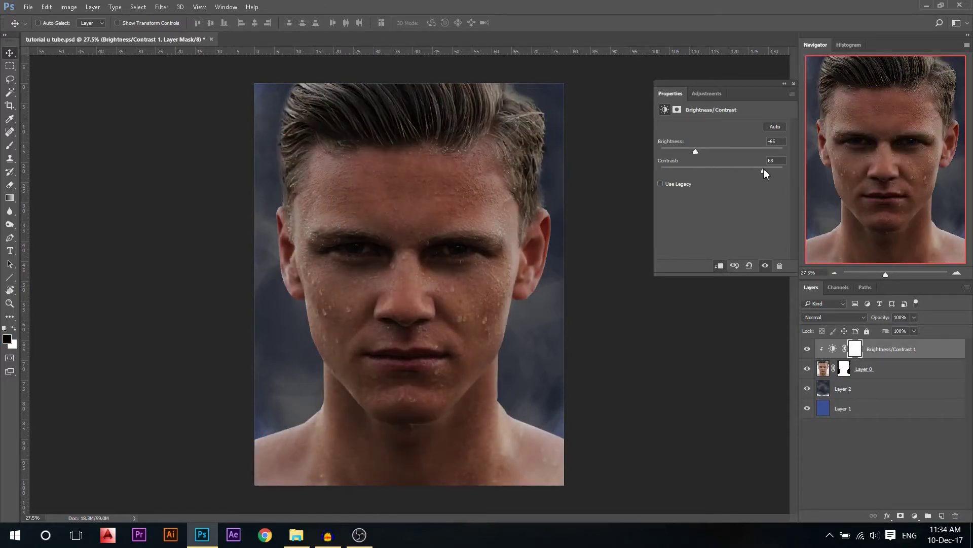
click(794, 84)
scroll(384, 238, down, 1)
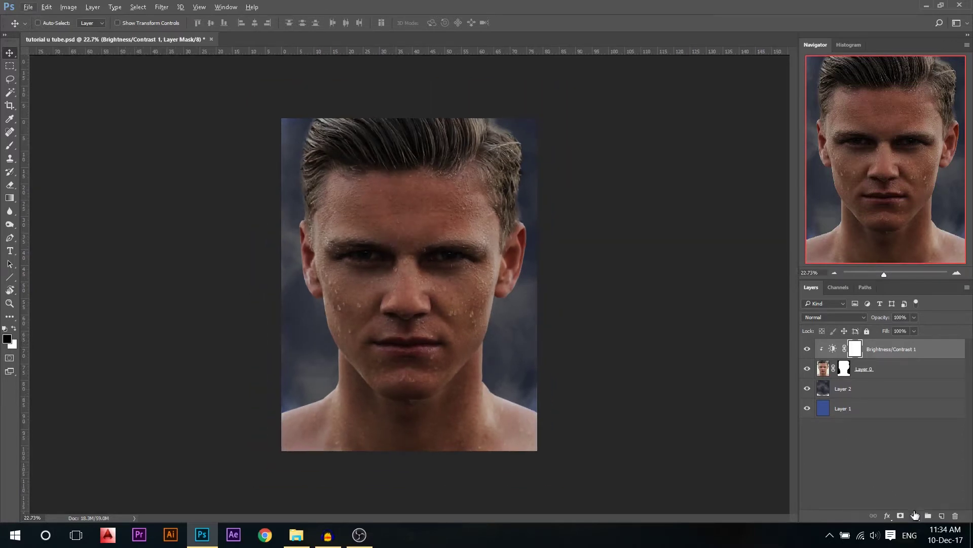
Add a clipped Hue/Saturation layer with Colorize on, Hue 41 and Saturation 73.
click(915, 514)
click(839, 376)
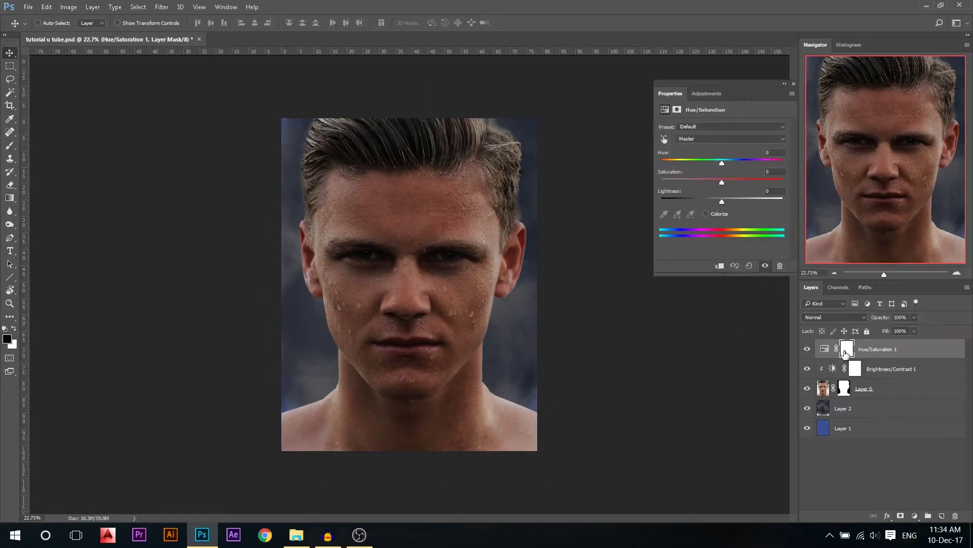
click(722, 268)
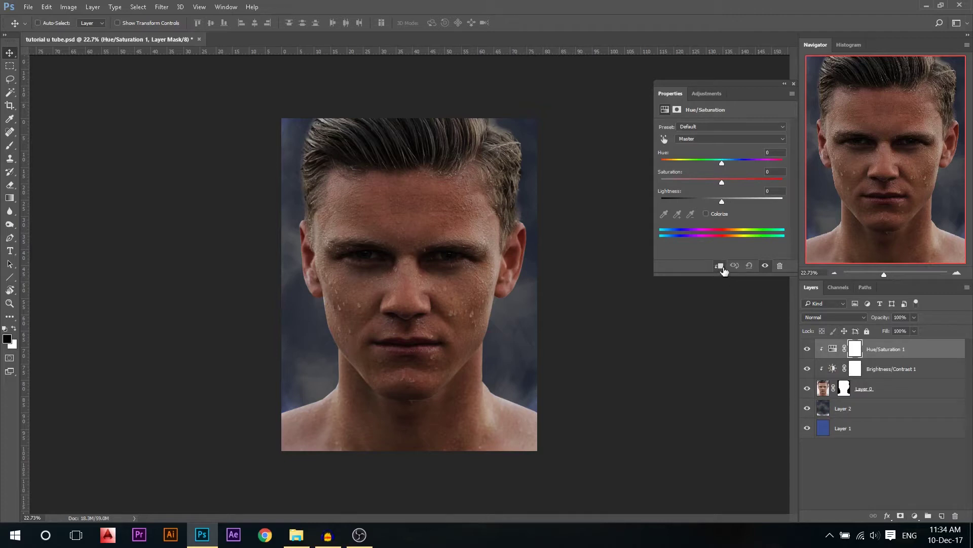
click(716, 211)
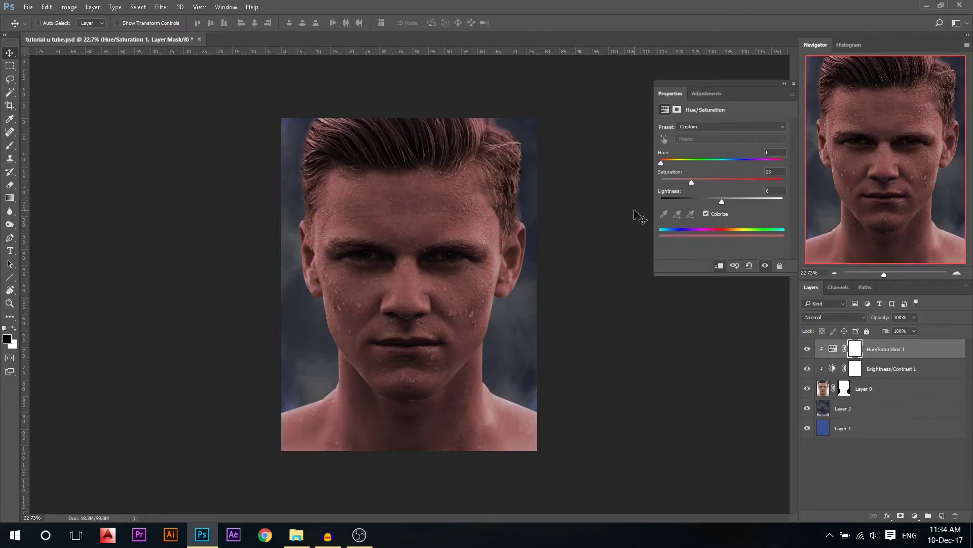
drag(661, 163, 677, 165)
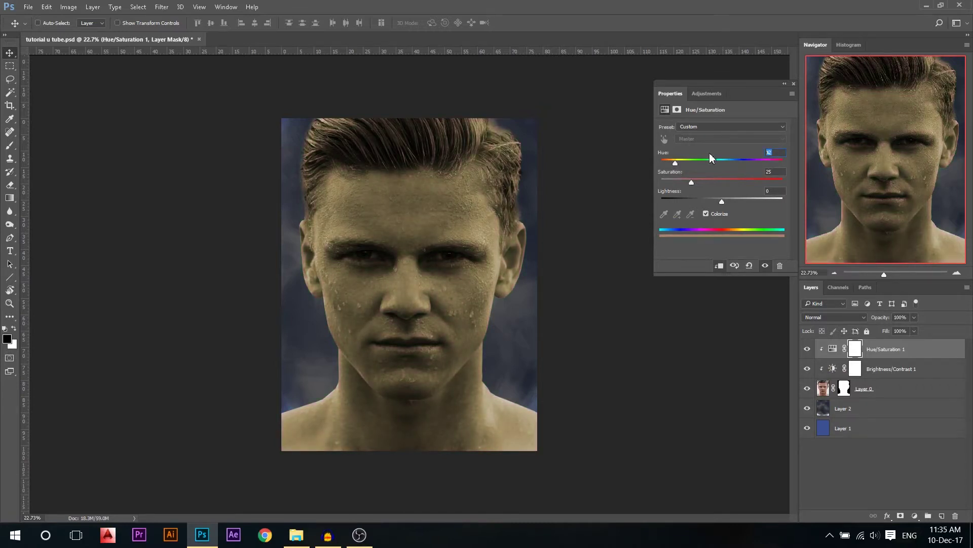
text(41)
drag(692, 182, 753, 183)
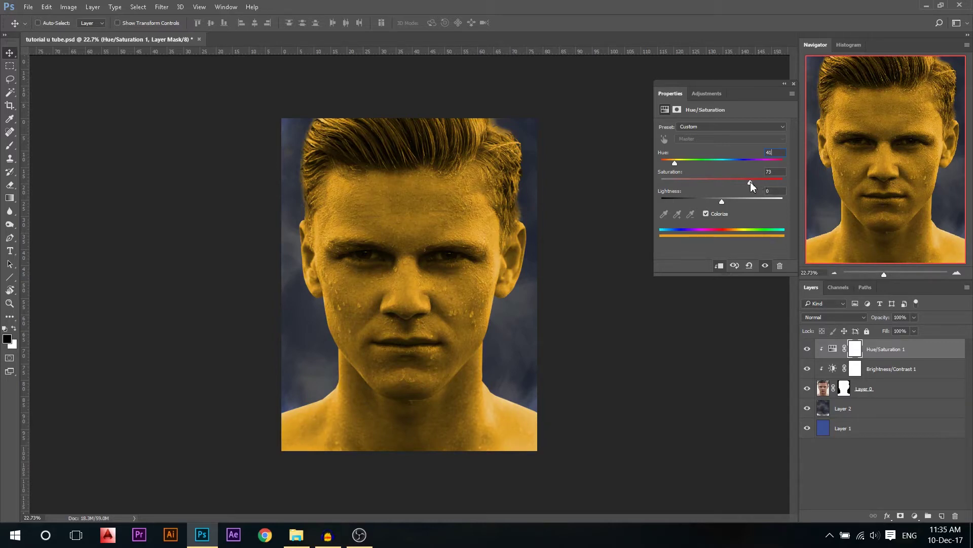
click(793, 84)
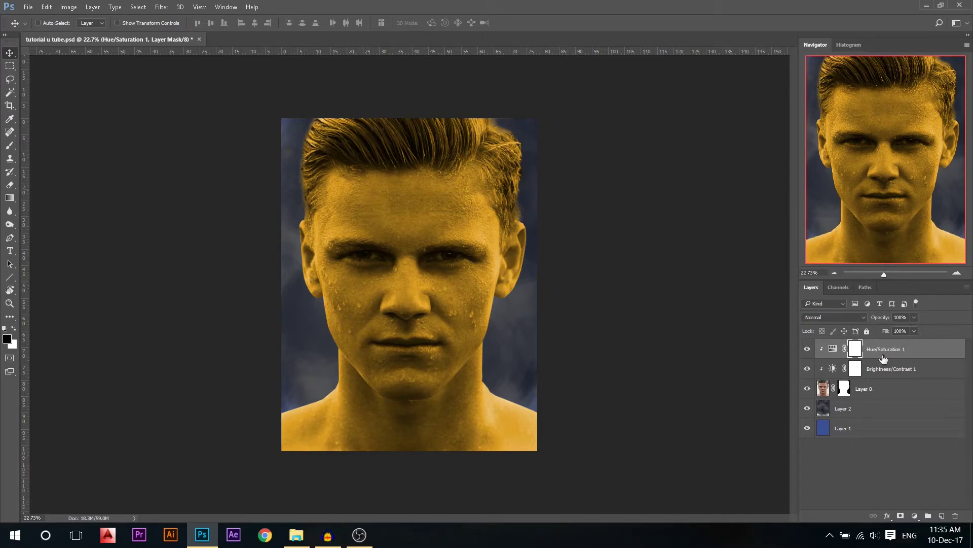
Add a clipped Curves layer with an S-curve, then toggle the three adjustments to compare.
click(916, 517)
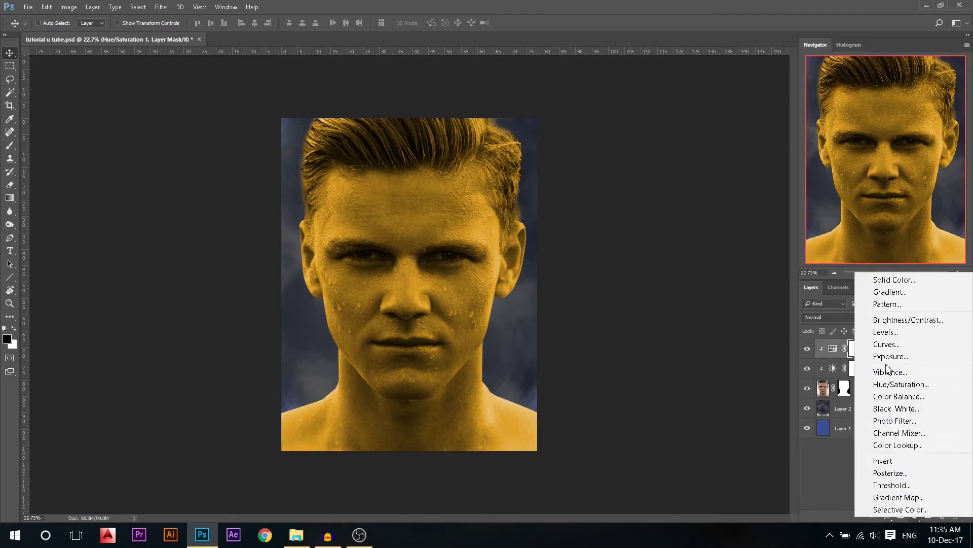
click(896, 344)
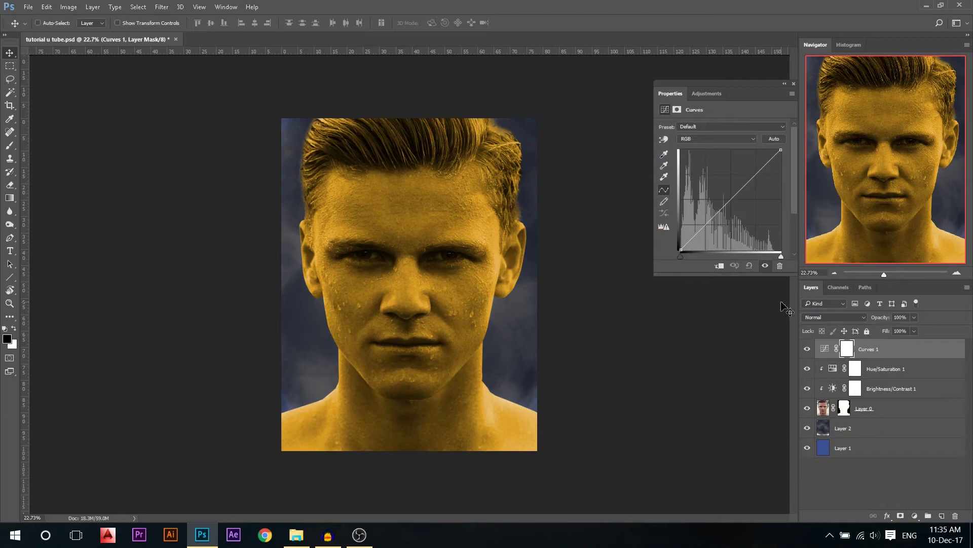
click(721, 266)
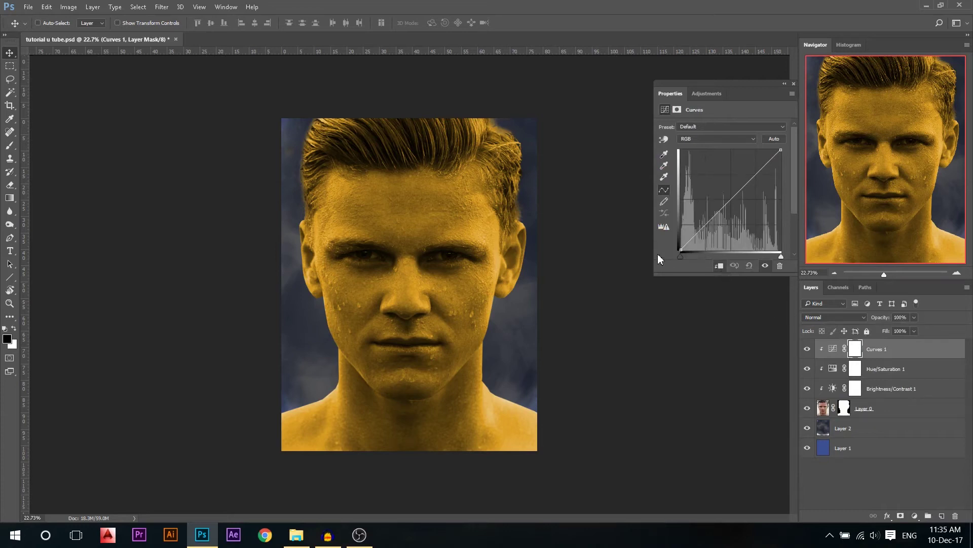
drag(709, 225, 709, 229)
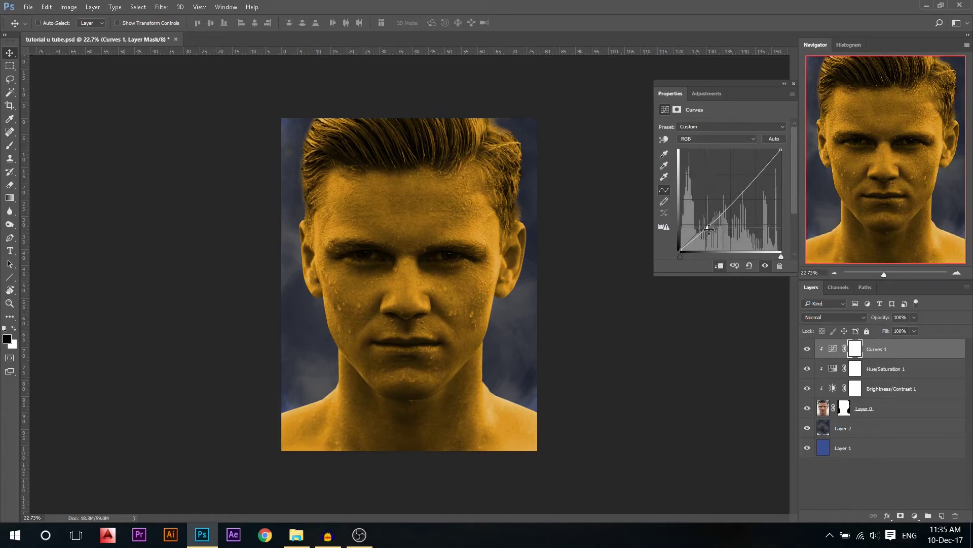
drag(751, 182, 750, 175)
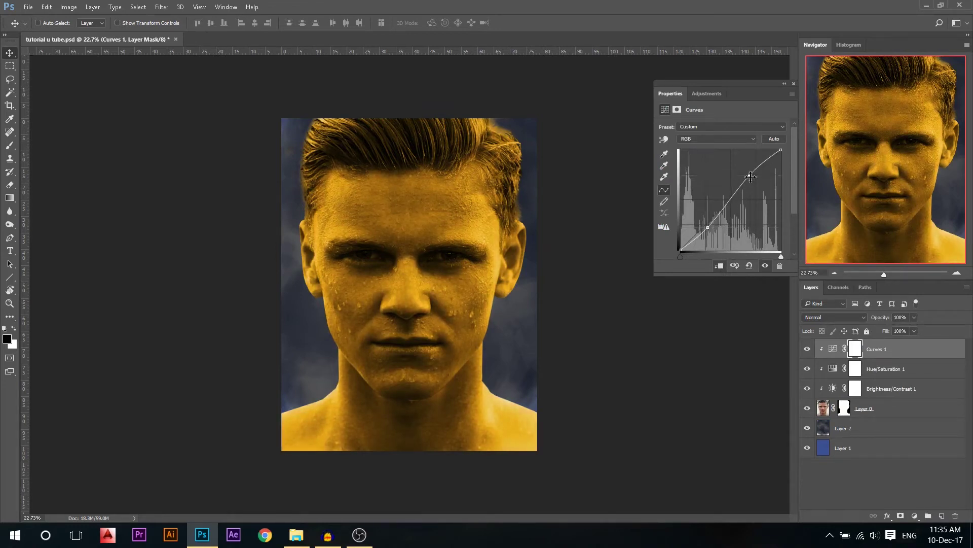
click(794, 83)
drag(808, 389, 814, 352)
drag(807, 389, 808, 348)
Target the Brightness/Contrast mask and set up a 275 px brush at 51% opacity.
scroll(424, 206, down, 3)
scroll(447, 193, up, 3)
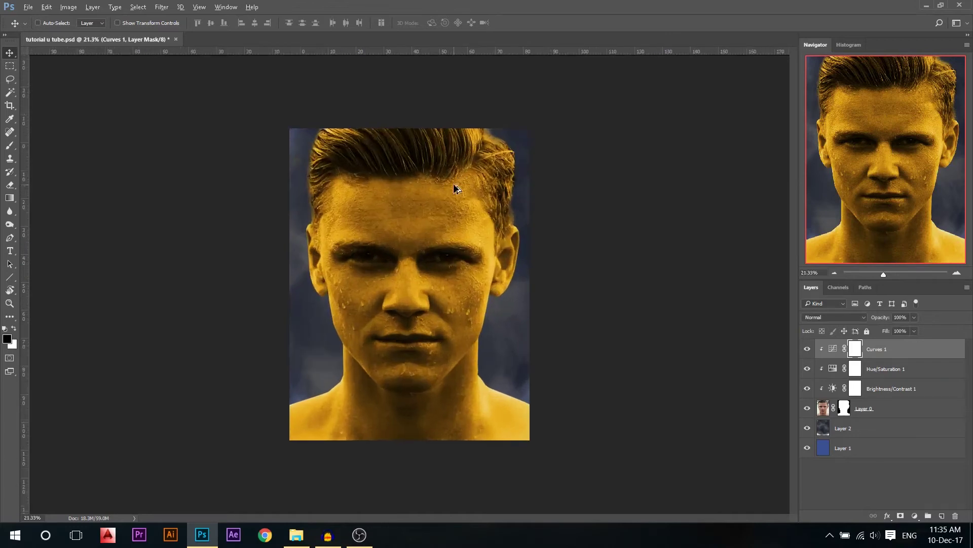
scroll(458, 268, up, 4)
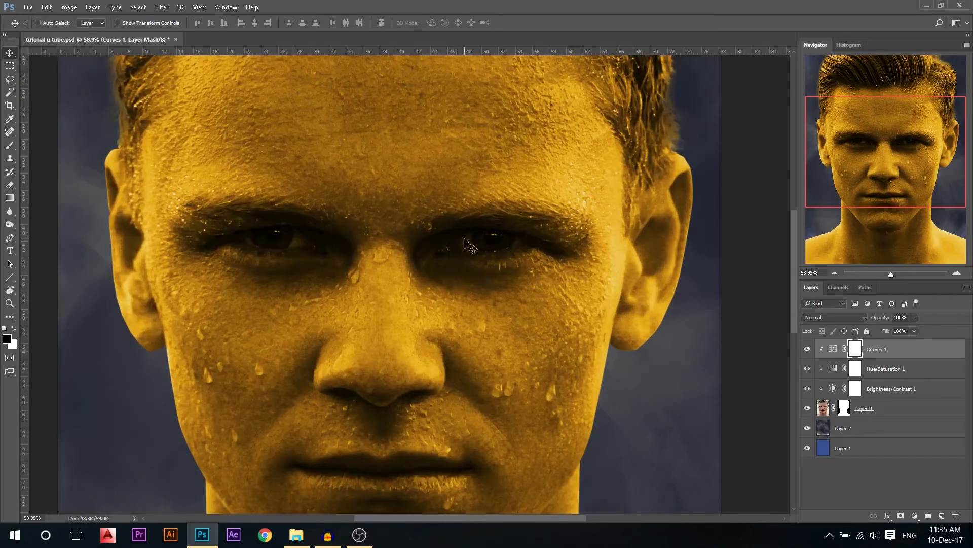
click(869, 390)
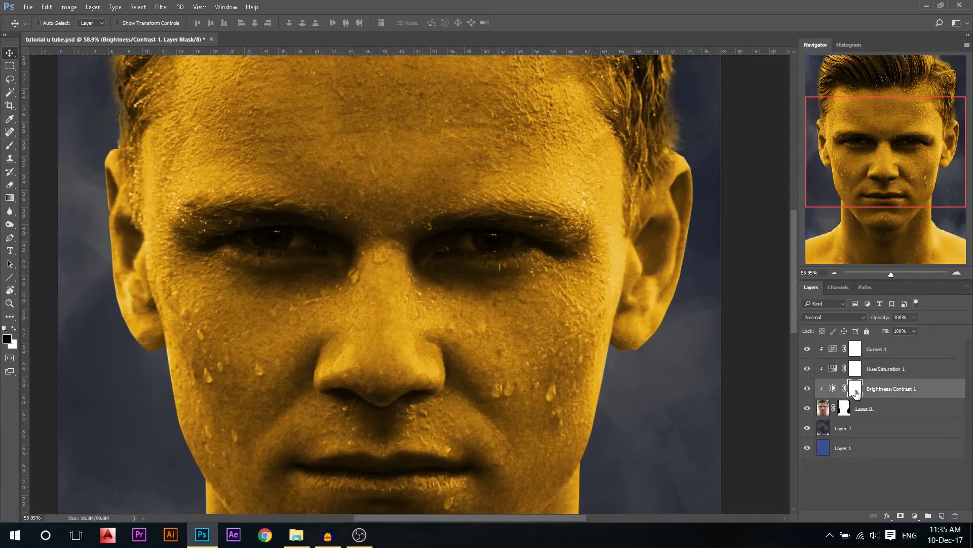
click(9, 146)
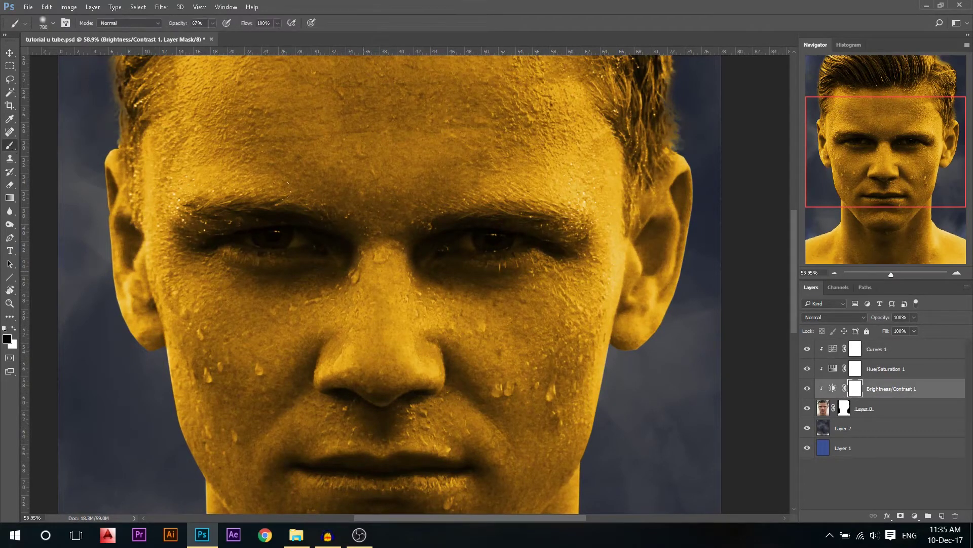
alt+right_click(471, 254)
drag(457, 260, 398, 254)
drag(181, 27, 190, 26)
alt+right_click(474, 302)
drag(468, 303, 459, 304)
Paint over both eye areas on the mask to ease the darkening.
mouse_move(458, 229)
mouse_down()
mouse_move(507, 238)
mouse_move(480, 223)
mouse_up()
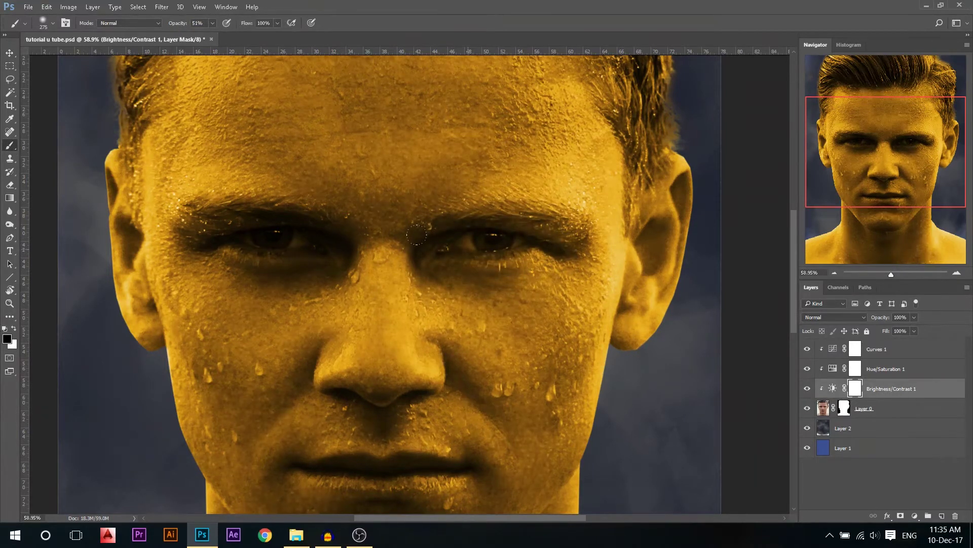
mouse_move(417, 235)
mouse_down()
mouse_move(317, 237)
mouse_move(301, 225)
mouse_move(308, 230)
mouse_move(273, 237)
mouse_move(217, 233)
mouse_move(290, 218)
mouse_up()
scroll(290, 218, down, 5)
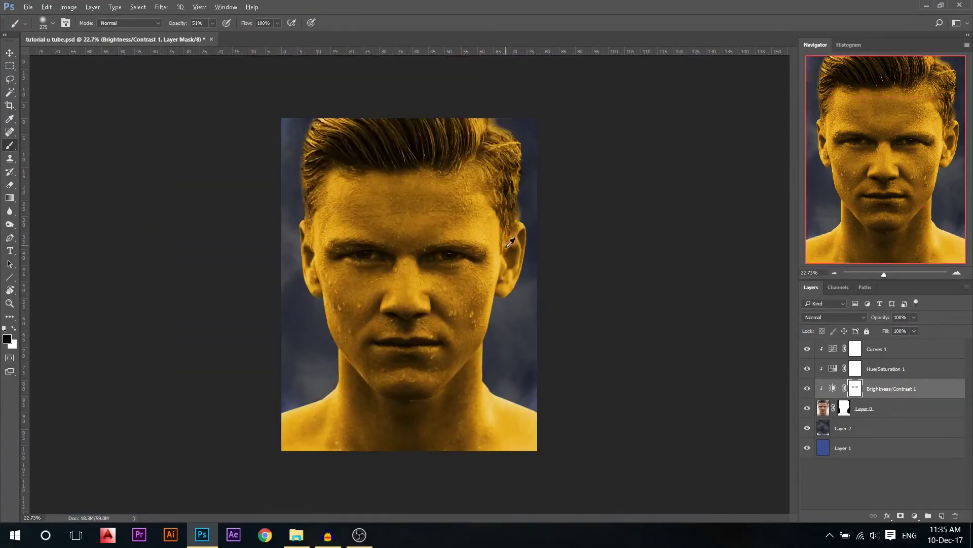
Duplicate Layer 0 into Layer 0 copy and hide the original Layer 0.
key(v)
key(ctrl+0)
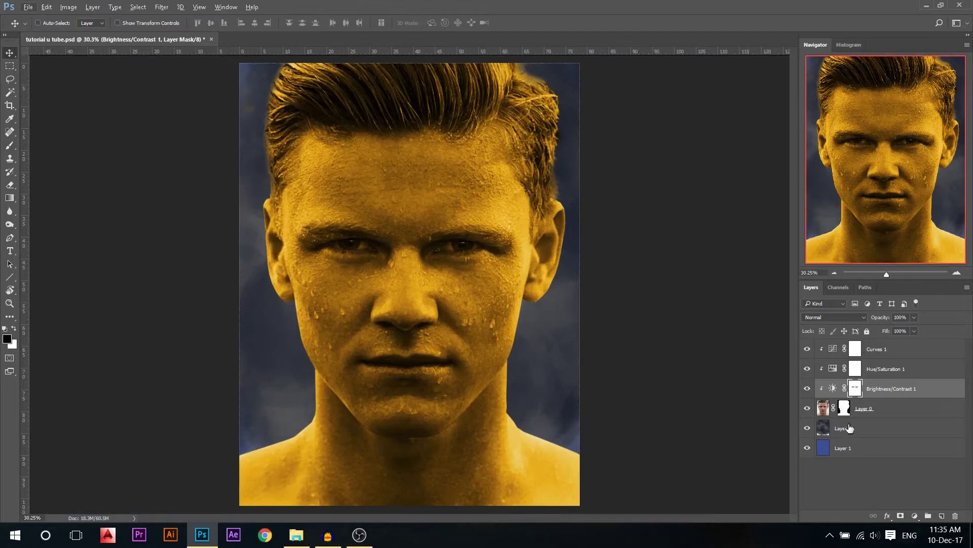
click(856, 411)
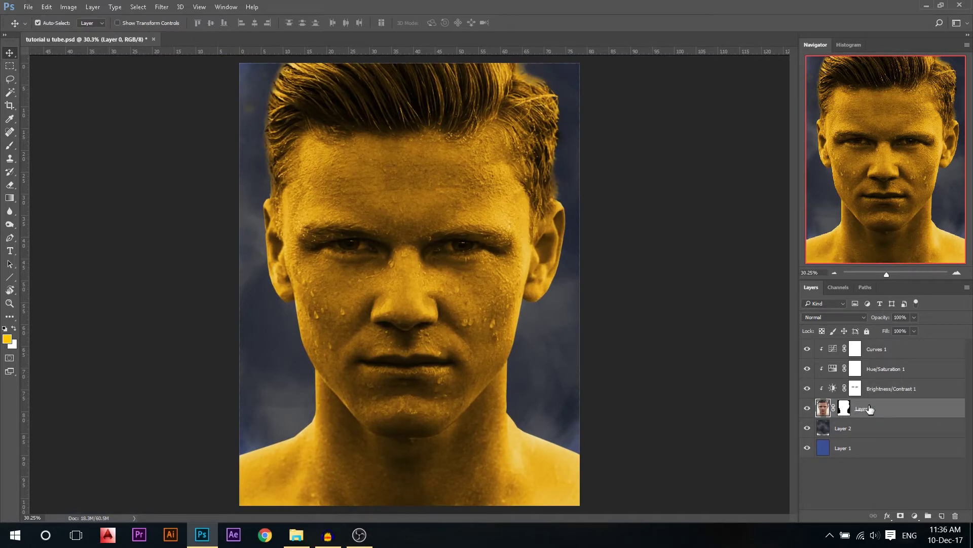
key(ctrl+j)
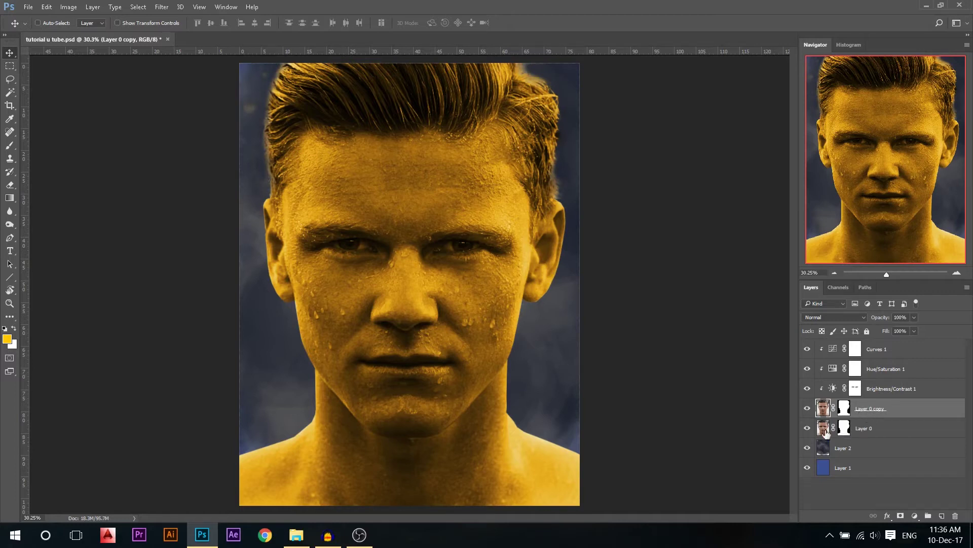
click(808, 429)
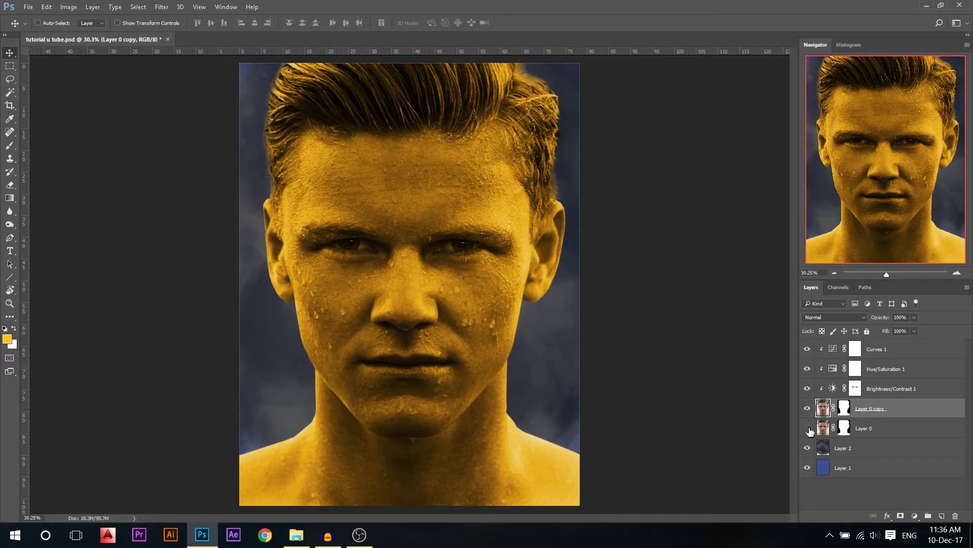
scroll(393, 297, up, 1)
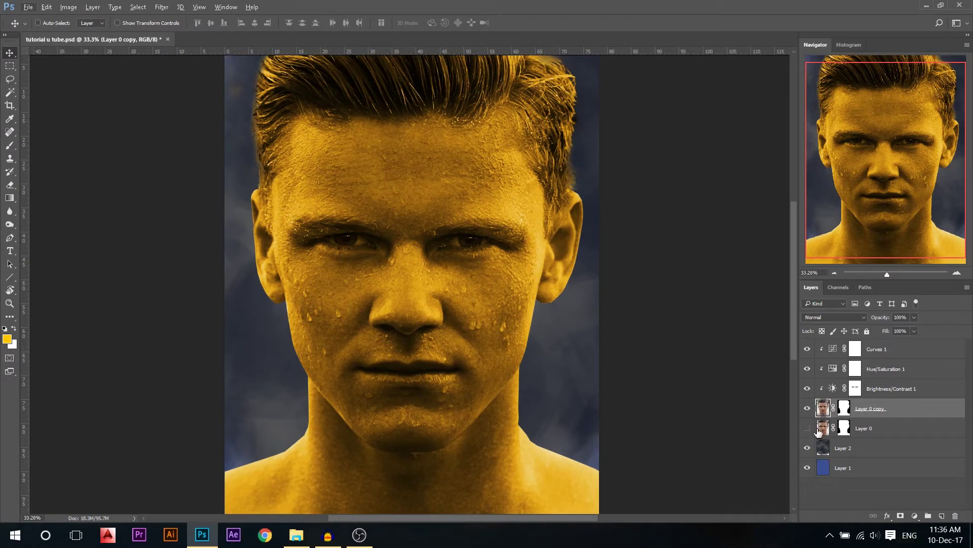
Set the Burn tool to Shadows range, 16% exposure, with a 317 px brush.
click(11, 227)
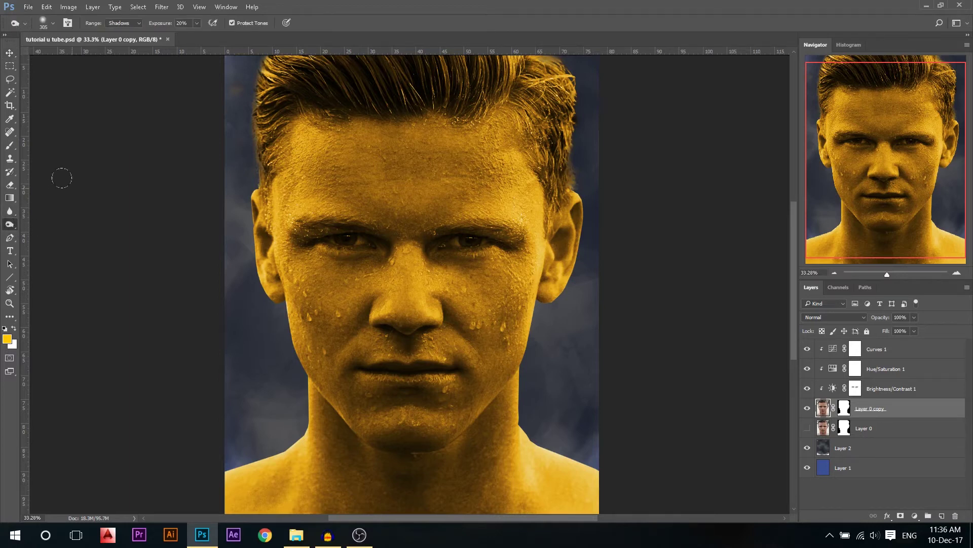
click(120, 23)
click(148, 29)
drag(167, 28, 162, 30)
drag(314, 152, 325, 153)
drag(361, 180, 368, 200)
Burn the forehead, the left cheek toward the nose, and the neck shadow below the chin.
drag(399, 131, 365, 145)
drag(510, 315, 531, 297)
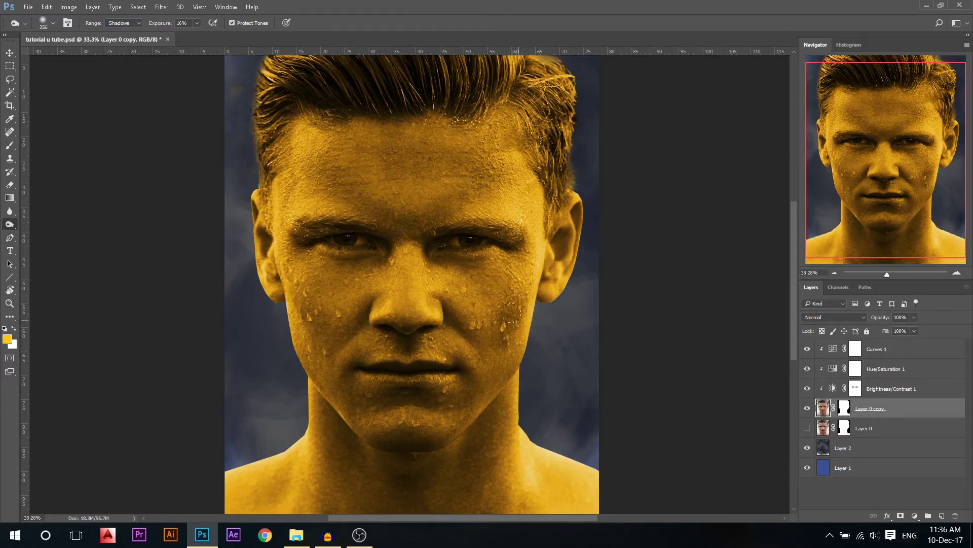
drag(300, 315, 366, 304)
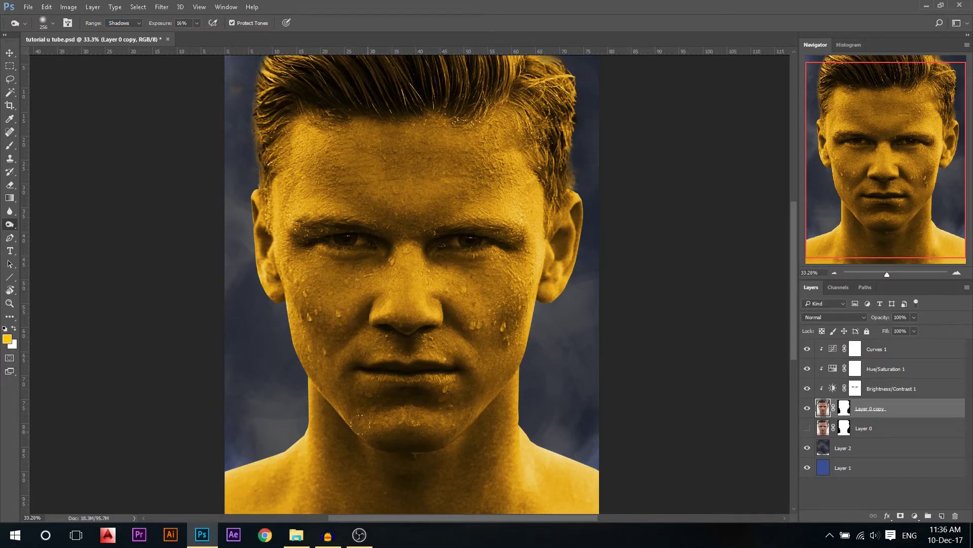
mouse_move(332, 501)
mouse_down()
mouse_move(335, 459)
mouse_move(424, 459)
mouse_move(408, 488)
mouse_move(454, 494)
mouse_up()
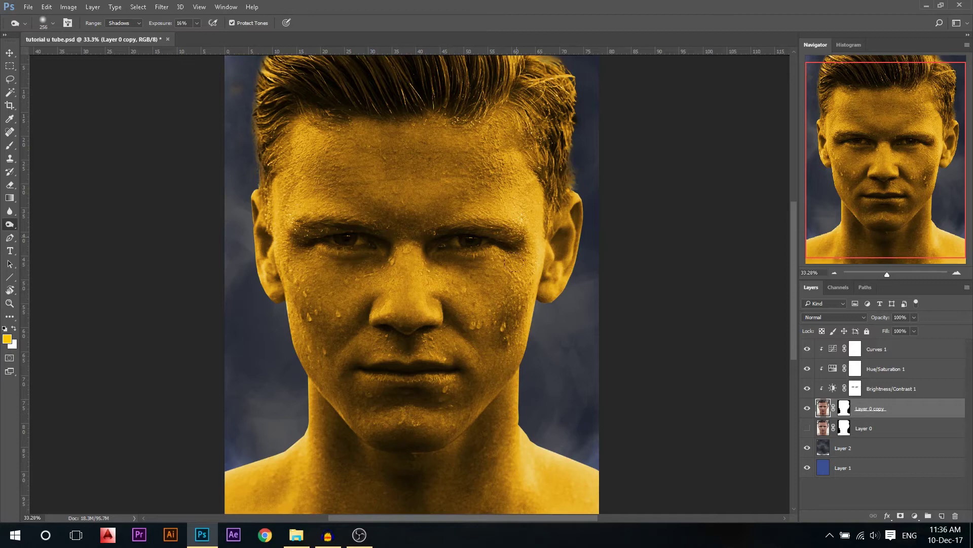
Switch to the Dodge tool at 6% exposure and brighten the left forehead and both temples.
right_click(11, 224)
click(52, 224)
drag(309, 132, 301, 198)
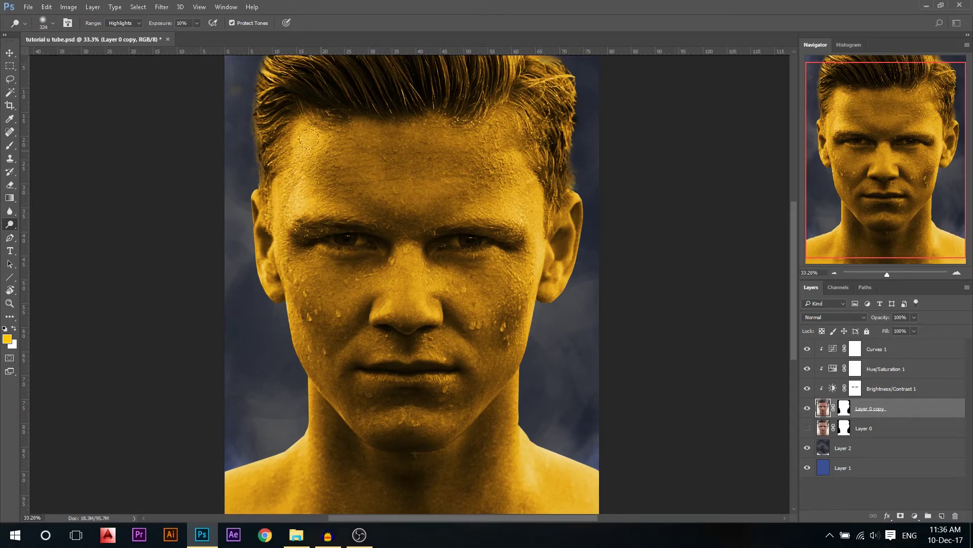
key(ctrl+z)
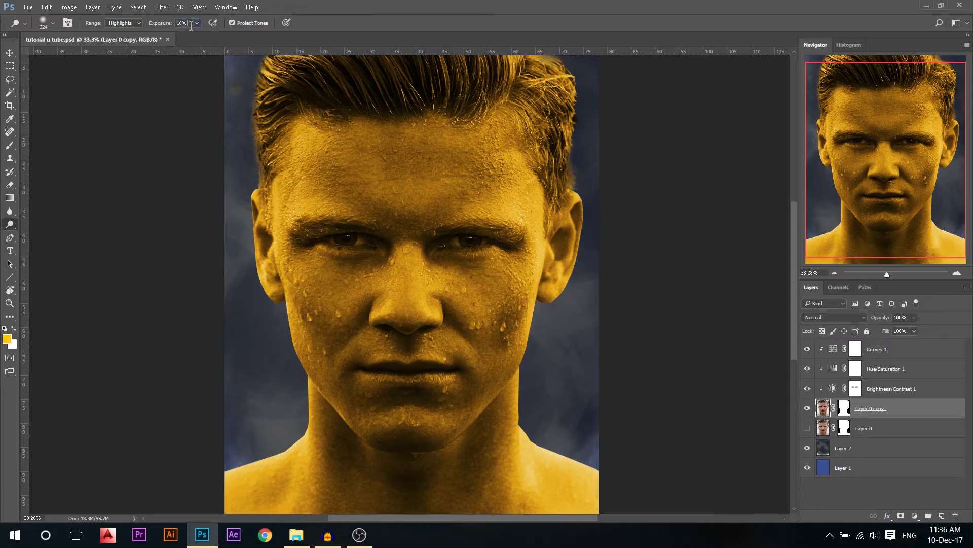
text(6)
mouse_move(298, 118)
mouse_down()
mouse_move(284, 195)
mouse_move(301, 147)
mouse_up()
drag(512, 185, 533, 265)
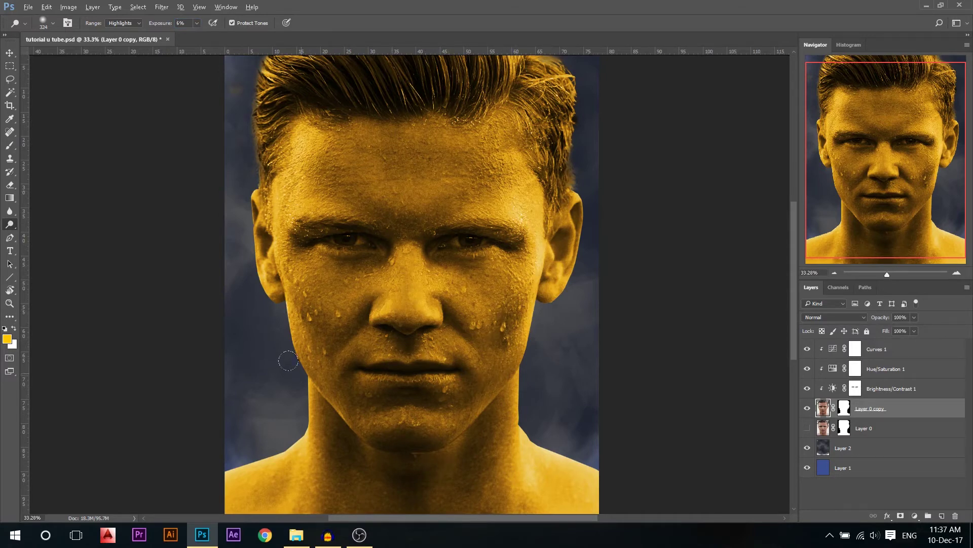
With a 234 px brush, dodge the left cheek, left jaw, and right and centre forehead.
key(bracketleft)
drag(297, 319, 299, 332)
scroll(329, 376, down, 1)
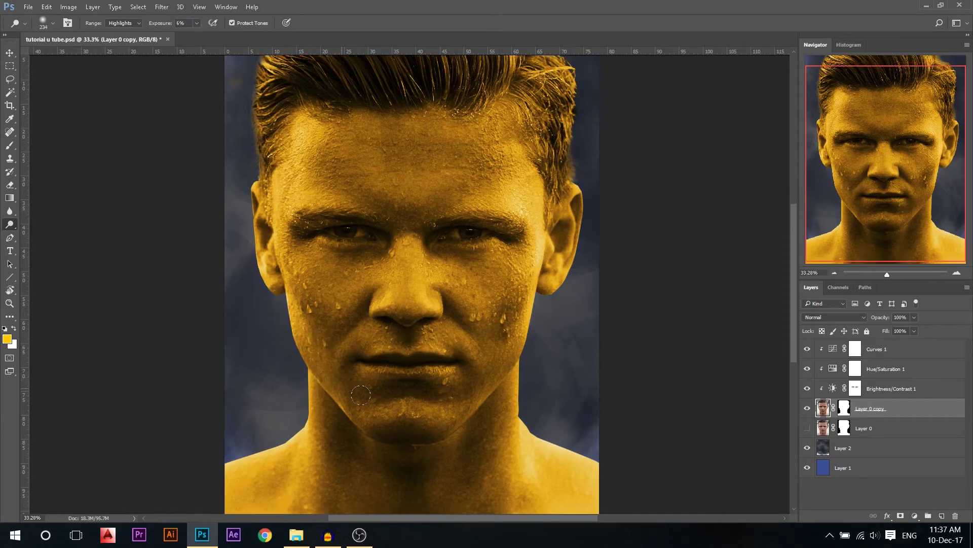
drag(346, 394, 340, 405)
drag(515, 192, 509, 185)
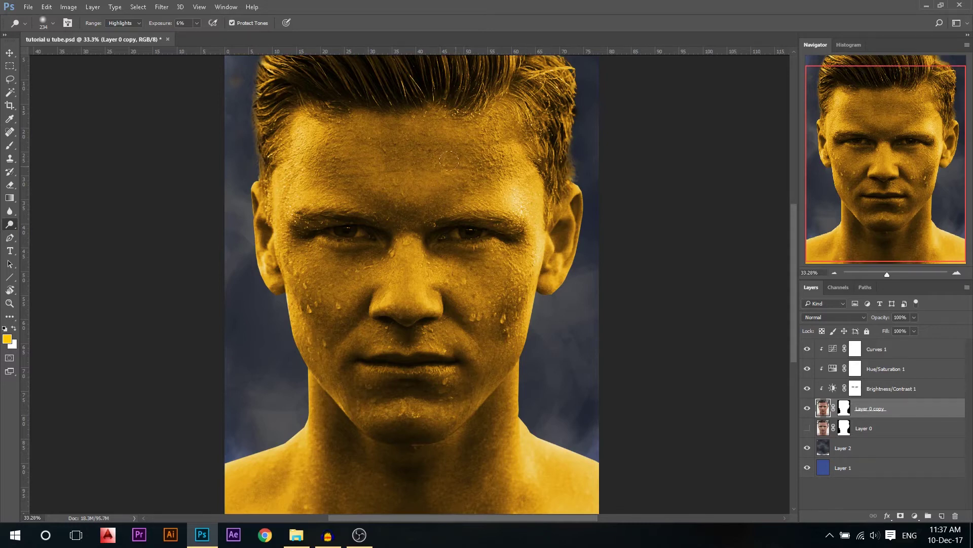
mouse_move(460, 166)
mouse_down()
mouse_move(438, 203)
mouse_move(432, 168)
mouse_move(427, 181)
mouse_move(399, 180)
mouse_move(410, 174)
mouse_move(385, 175)
mouse_up()
scroll(318, 169, down, 3)
scroll(430, 260, up, 1)
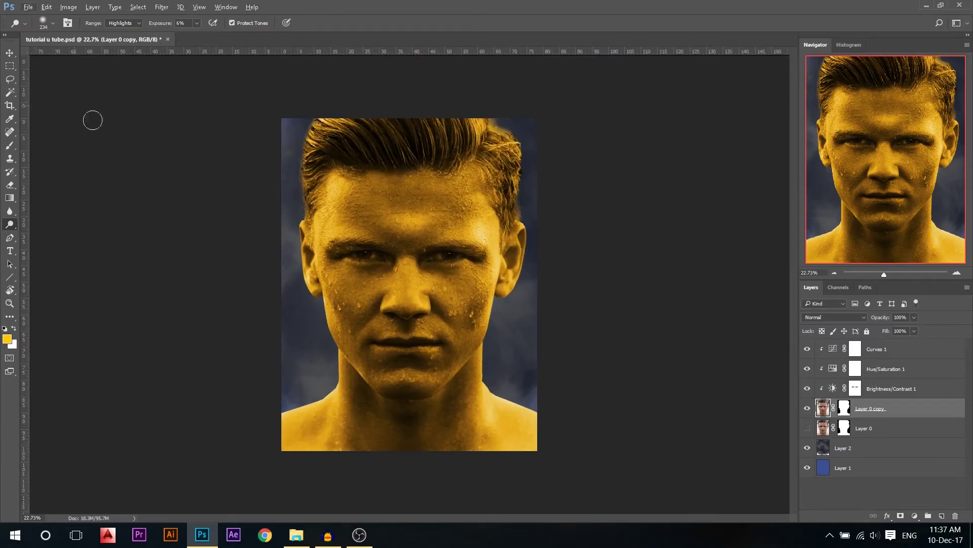
click(10, 53)
scroll(449, 261, down, 2)
scroll(542, 281, up, 2)
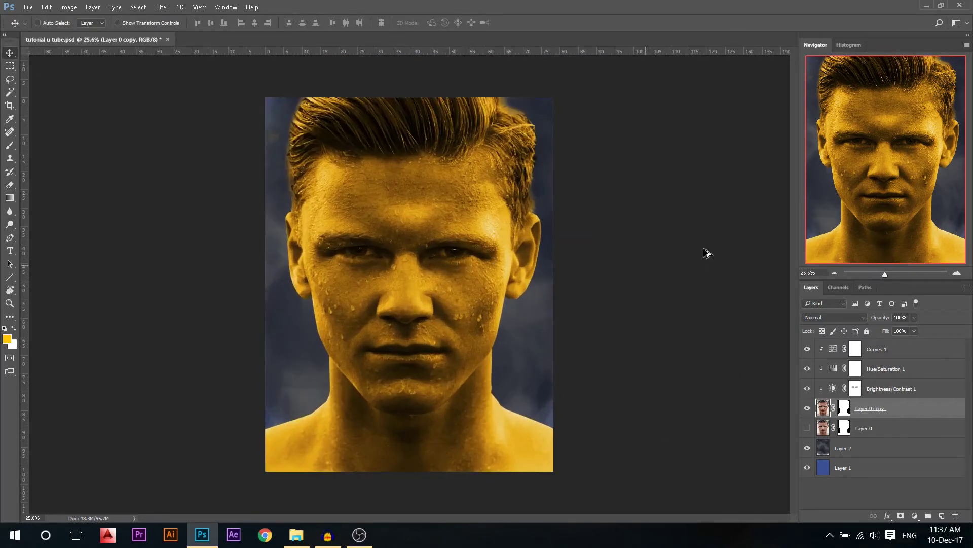
scroll(431, 269, up, 2)
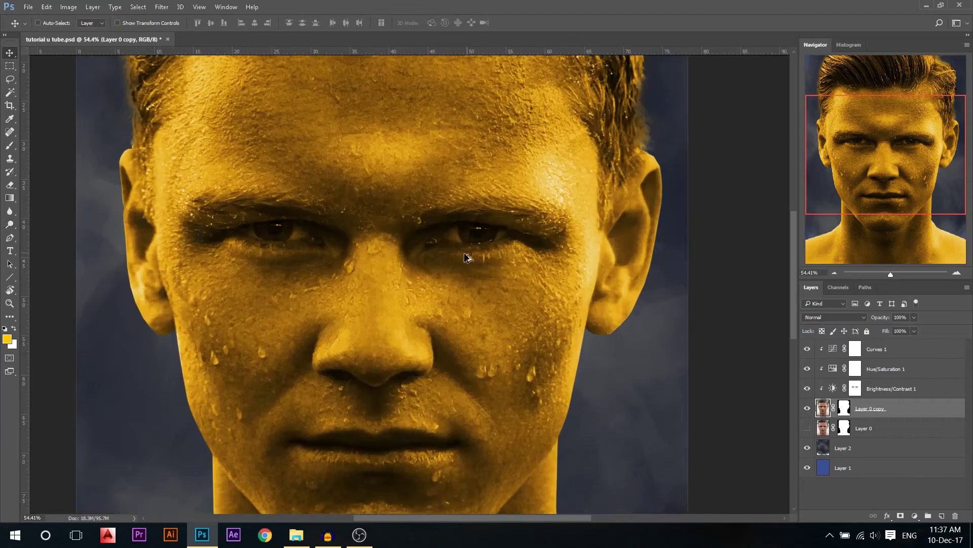
Paint the lips on the Hue/Saturation 1 mask with a 20% opacity brush for a pinker tone.
scroll(299, 253, down, 1)
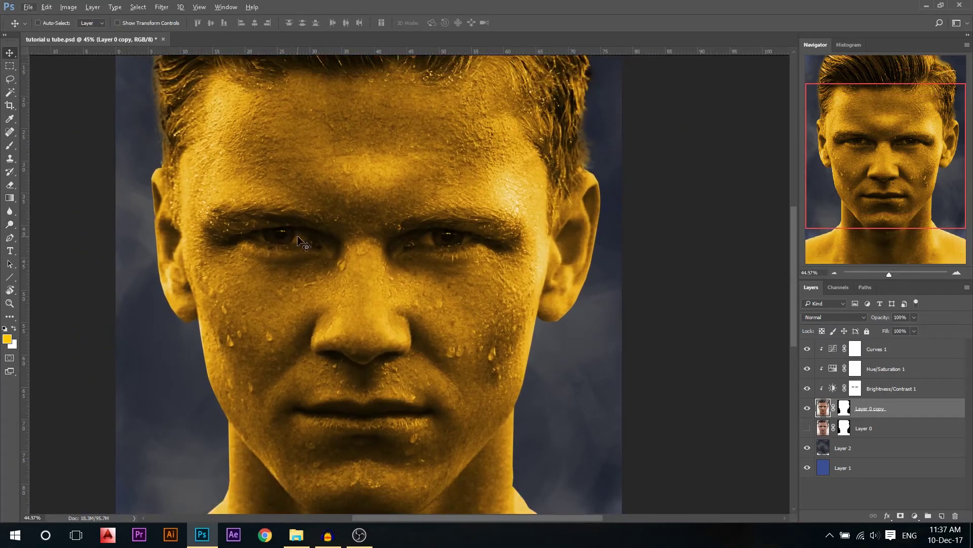
scroll(298, 238, up, 1)
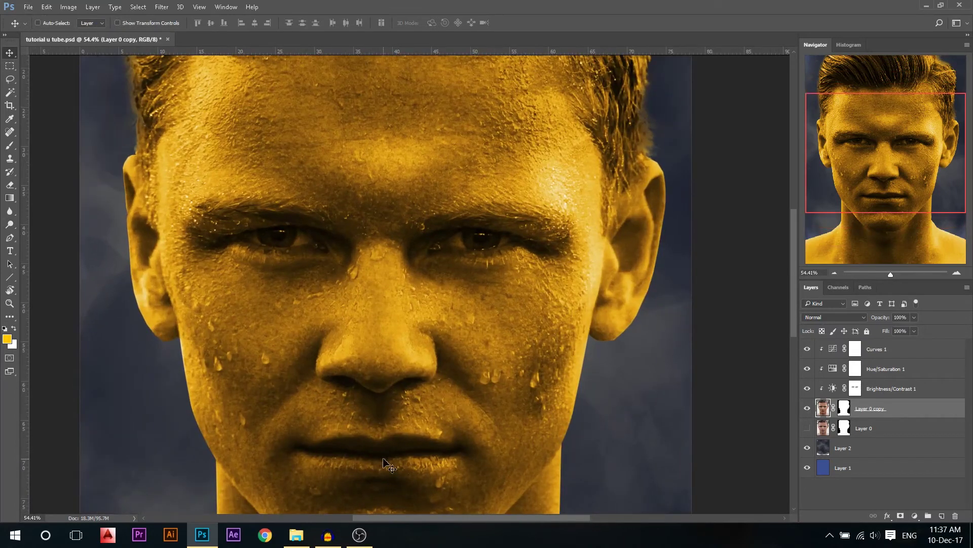
click(855, 370)
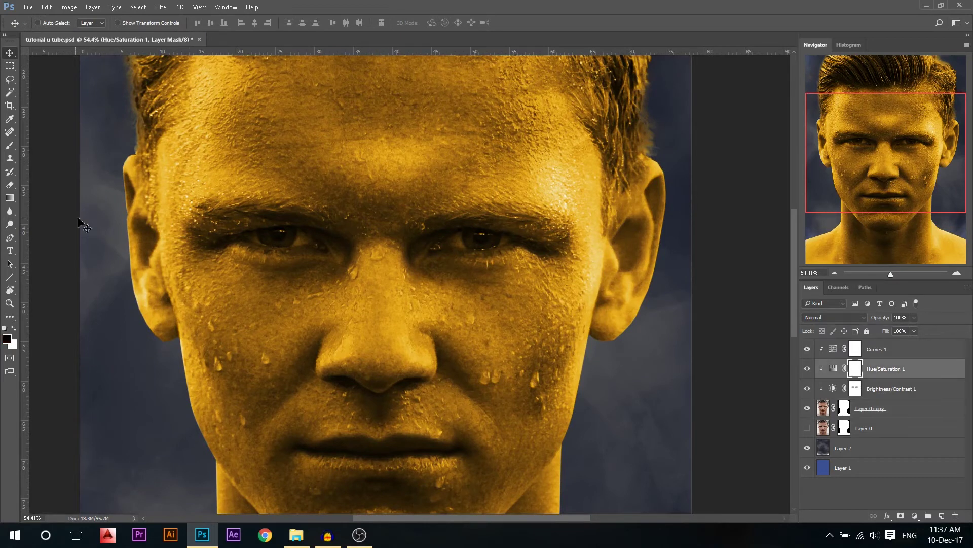
click(10, 148)
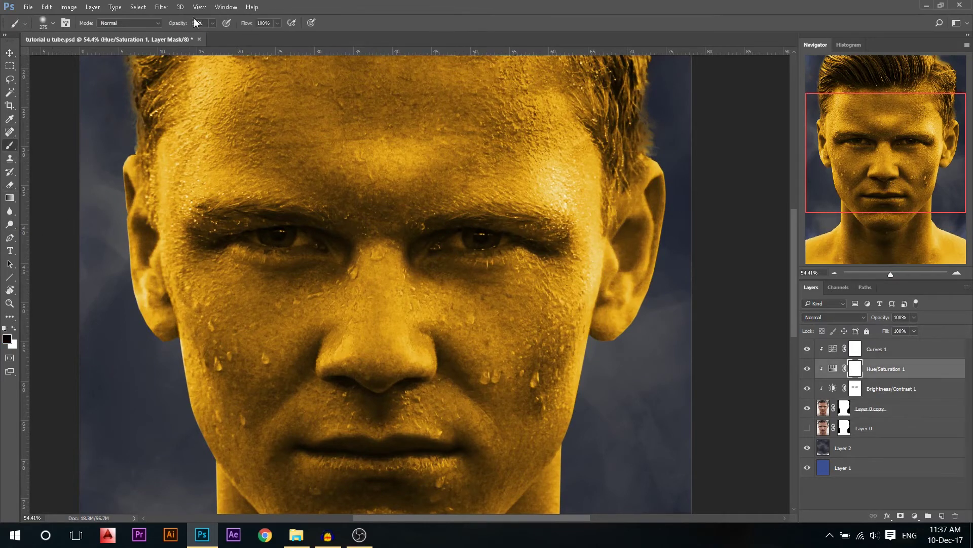
key(2)
scroll(406, 355, down, 3)
drag(446, 431, 400, 424)
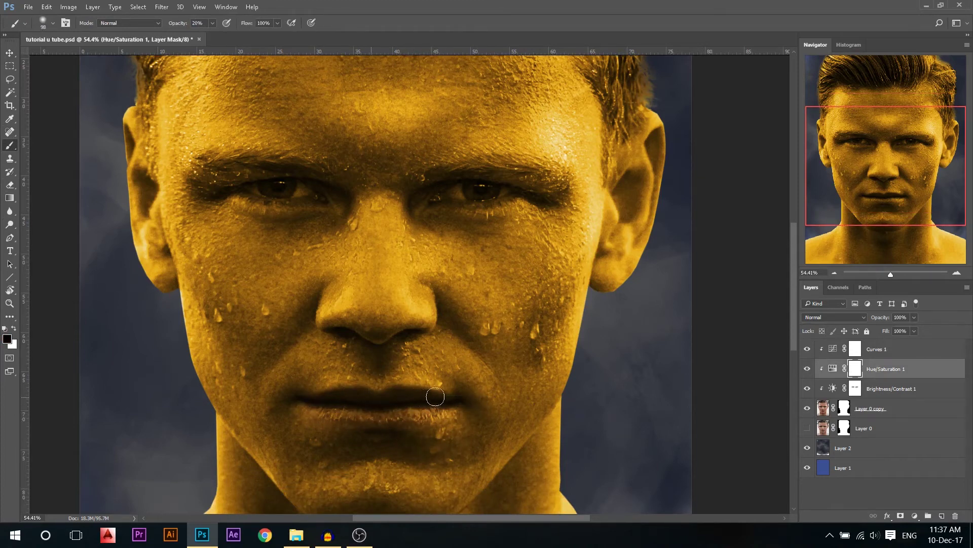
mouse_move(335, 400)
mouse_down()
mouse_move(431, 418)
mouse_move(441, 401)
mouse_move(343, 397)
mouse_move(392, 417)
mouse_up()
scroll(423, 419, down, 3)
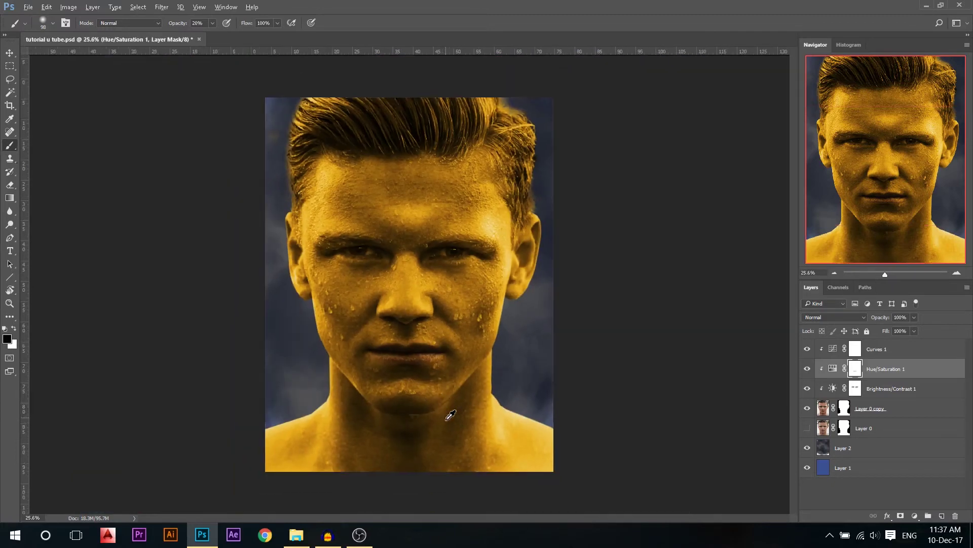
scroll(436, 217, up, 3)
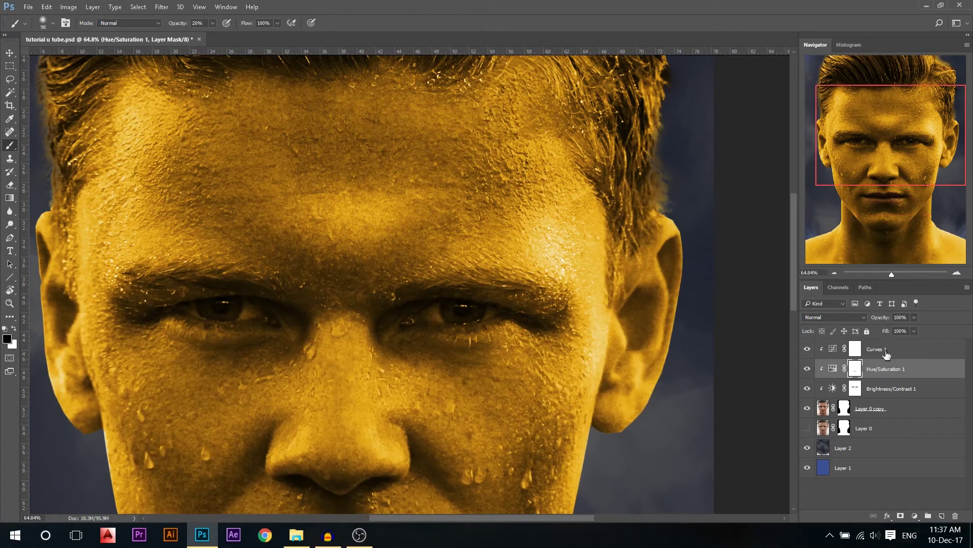
click(885, 352)
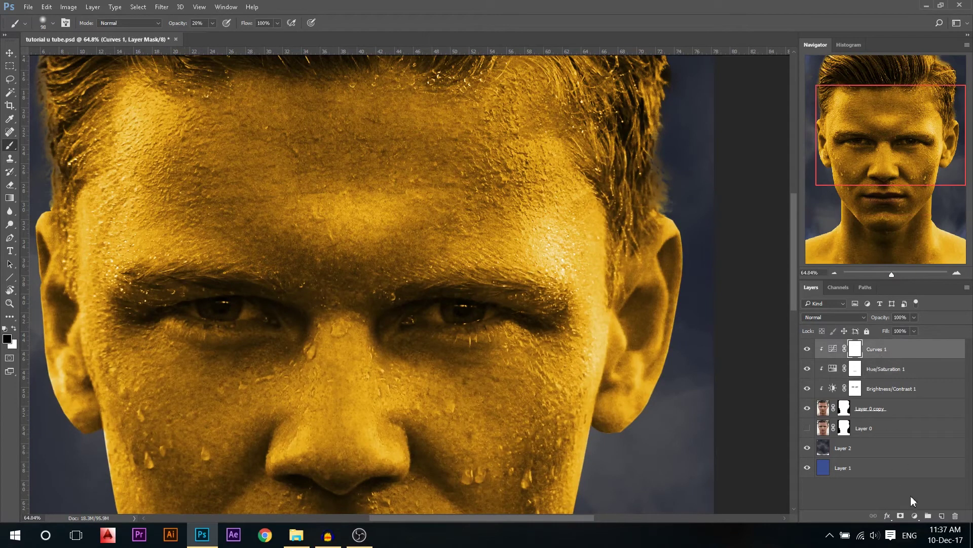
Add a clipped Hue/Saturation 2 layer colorized blue at Hue 204.
click(915, 515)
click(894, 380)
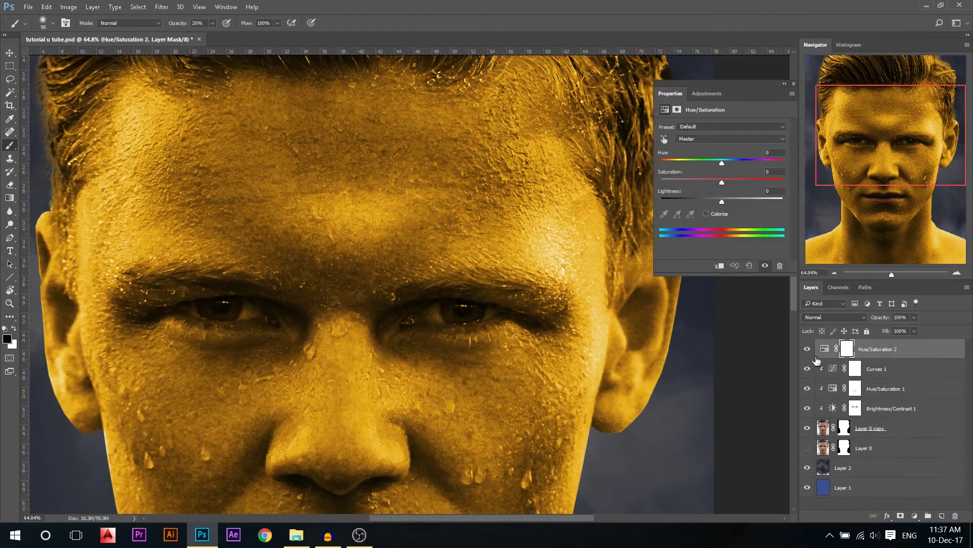
click(720, 266)
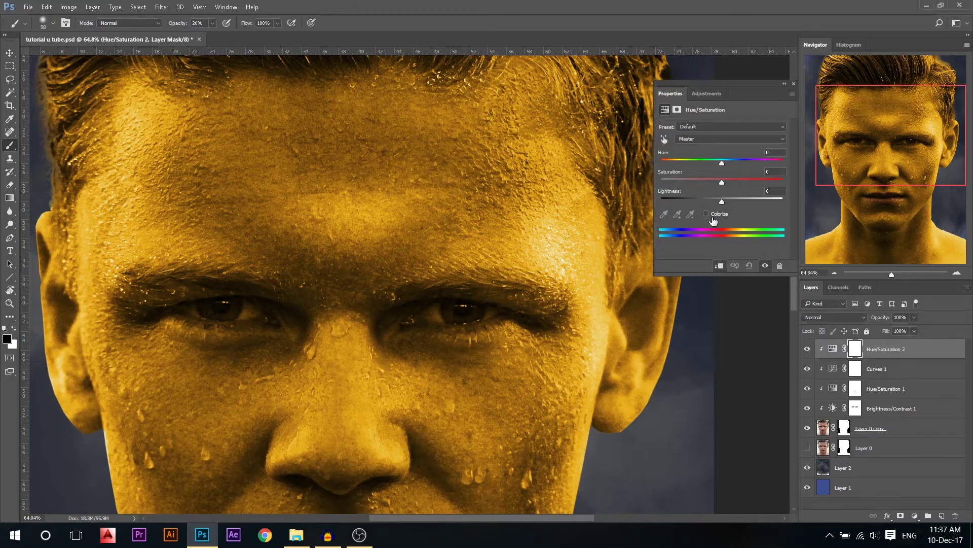
click(710, 213)
drag(718, 162, 730, 162)
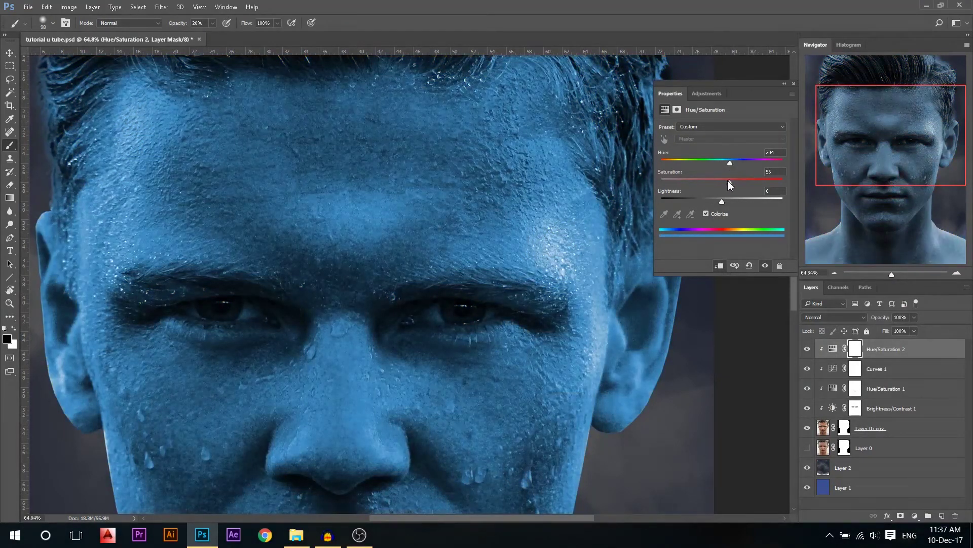
click(793, 83)
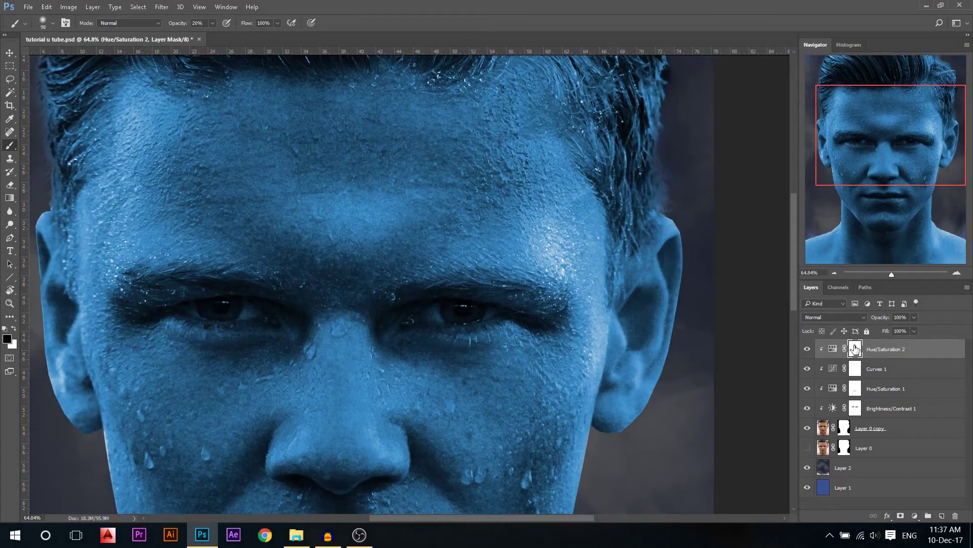
Invert its mask to black and set a white 82 px brush at 46% opacity for the eyes.
key(ctrl+i)
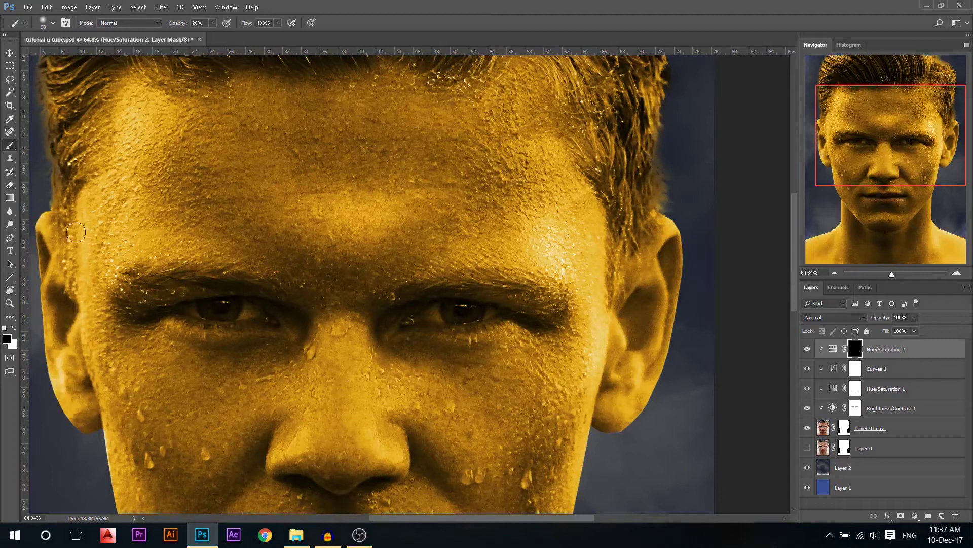
click(14, 329)
scroll(461, 345, up, 3)
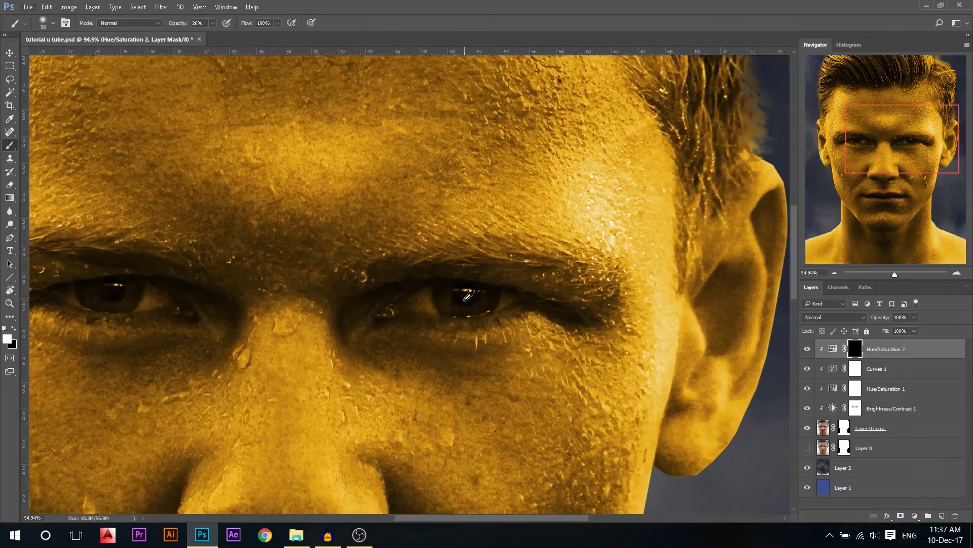
drag(468, 290, 483, 292)
key(4)
key(6)
scroll(406, 296, down, 8)
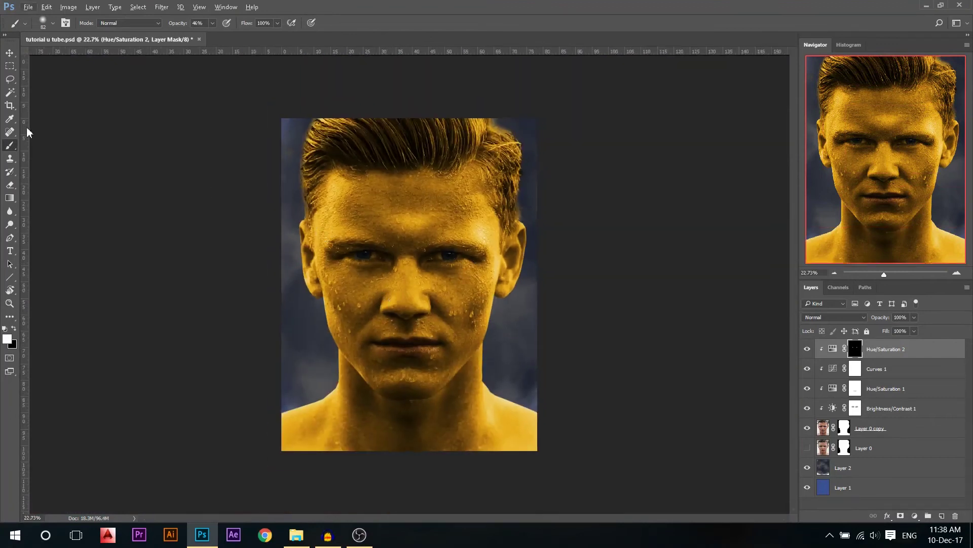
Group Layer 0 copy through Hue/Saturation 2 into Group 1.
click(9, 52)
scroll(391, 292, up, 1)
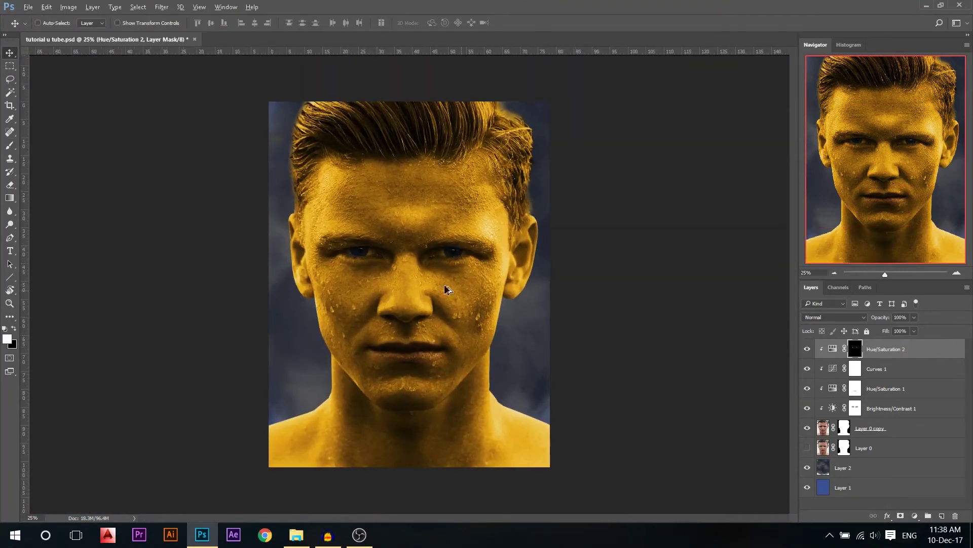
scroll(451, 288, up, 2)
scroll(439, 285, down, 2)
scroll(564, 231, up, 1)
scroll(406, 295, down, 1)
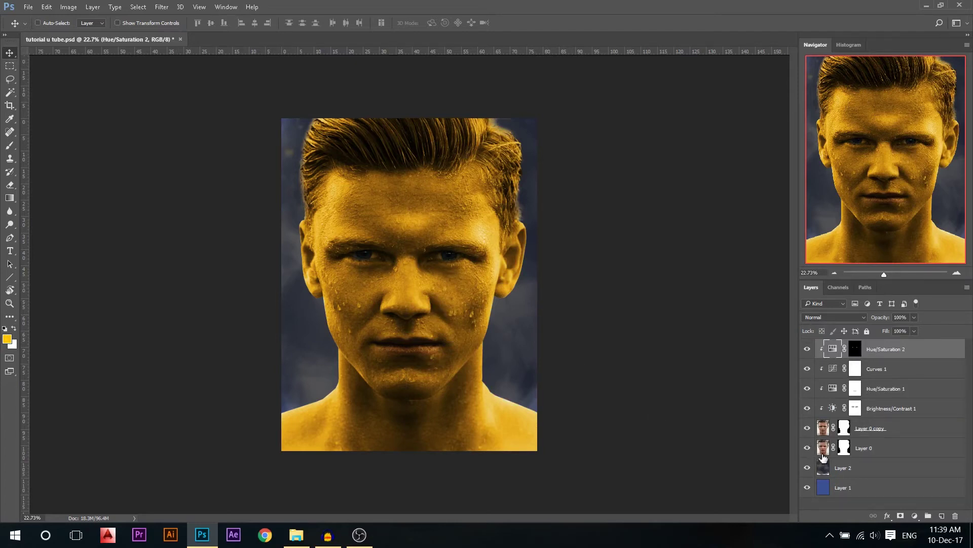
click(821, 455)
click(867, 429)
shift+click(870, 355)
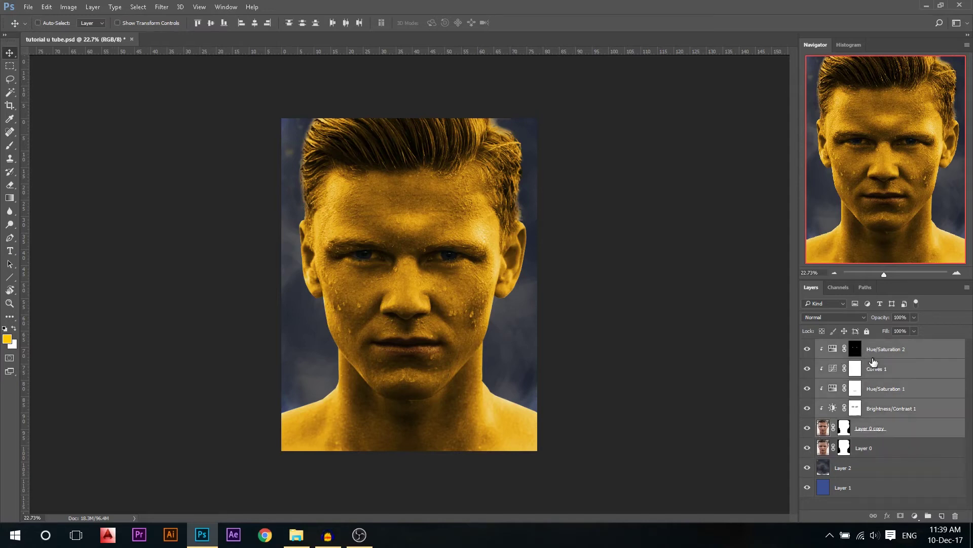
key(ctrl+g)
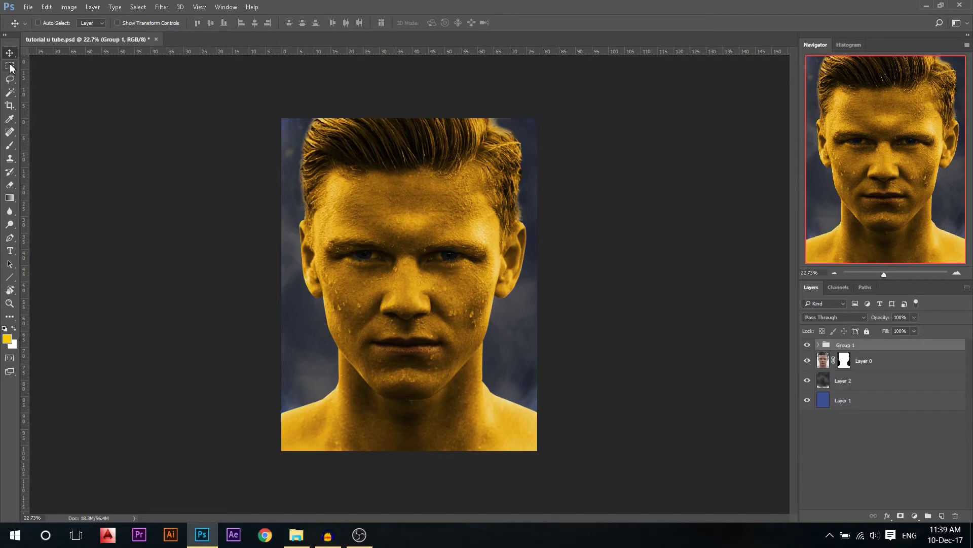
Add a mask to Group 1 and fill its right half black.
click(901, 516)
key(m)
drag(603, 493, 406, 65)
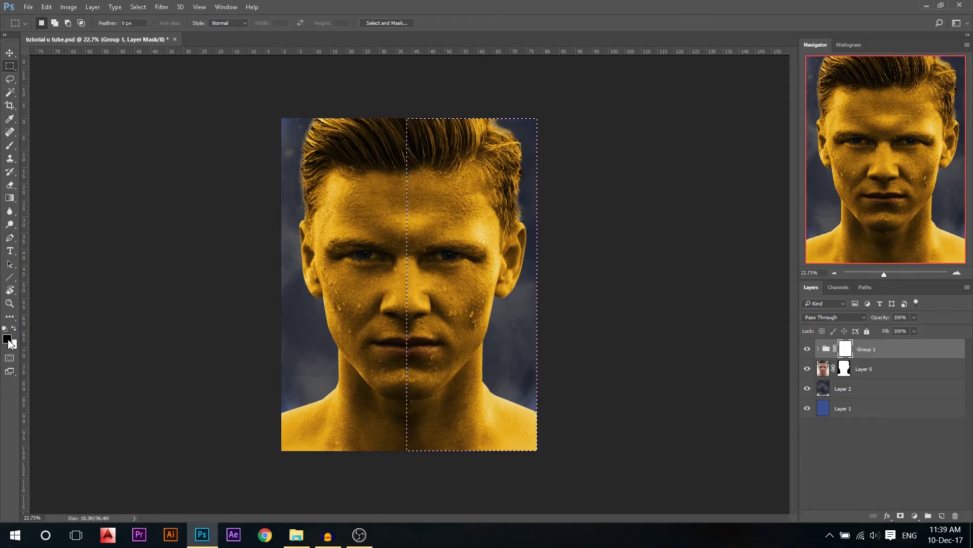
key(alt+BackSpace)
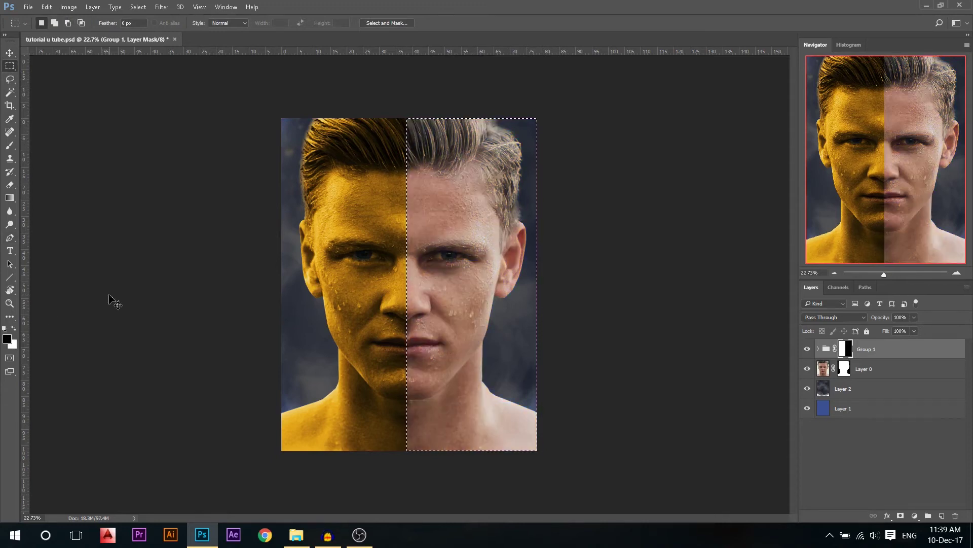
key(ctrl+d)
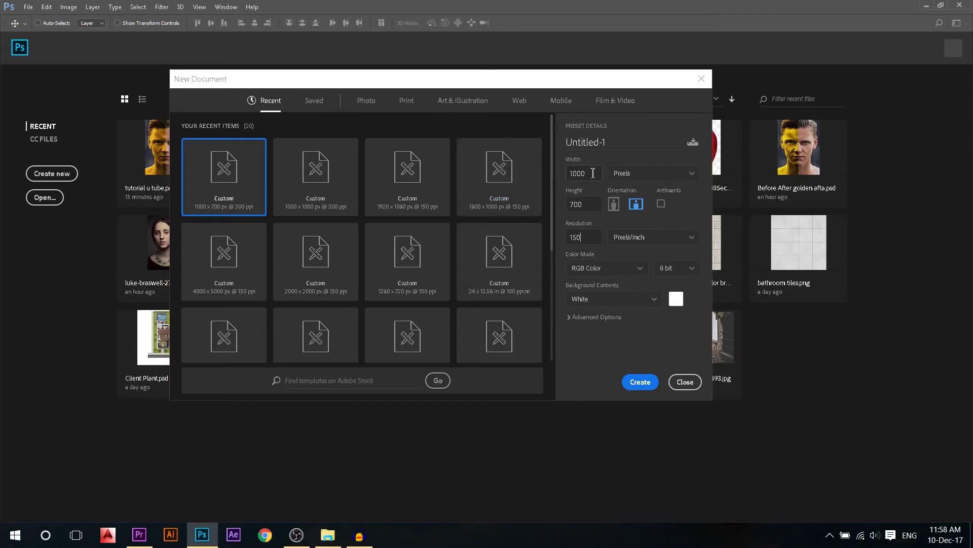
Create Untitled-1 at 1000 × 700 px, 150 ppi, and fill its Background black.
double_click(592, 175)
click(590, 205)
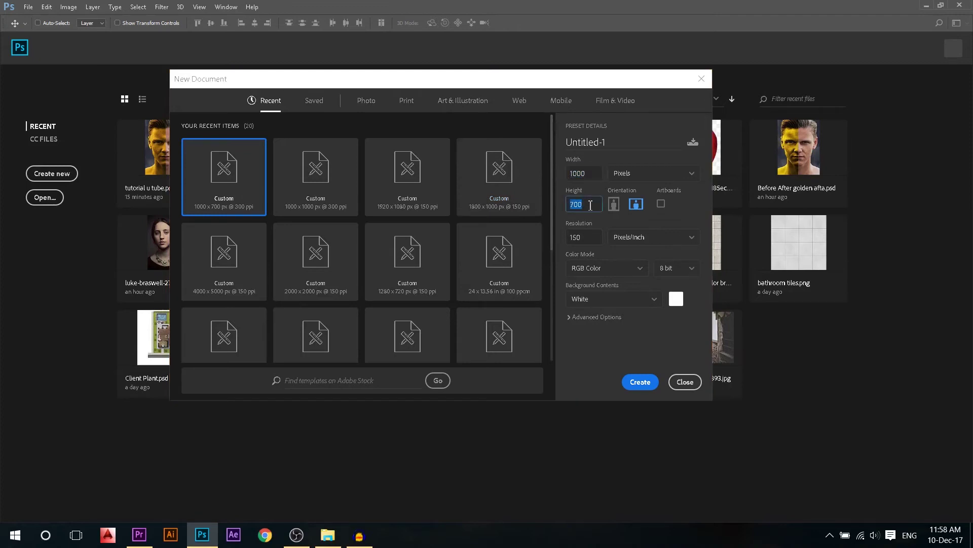
click(651, 384)
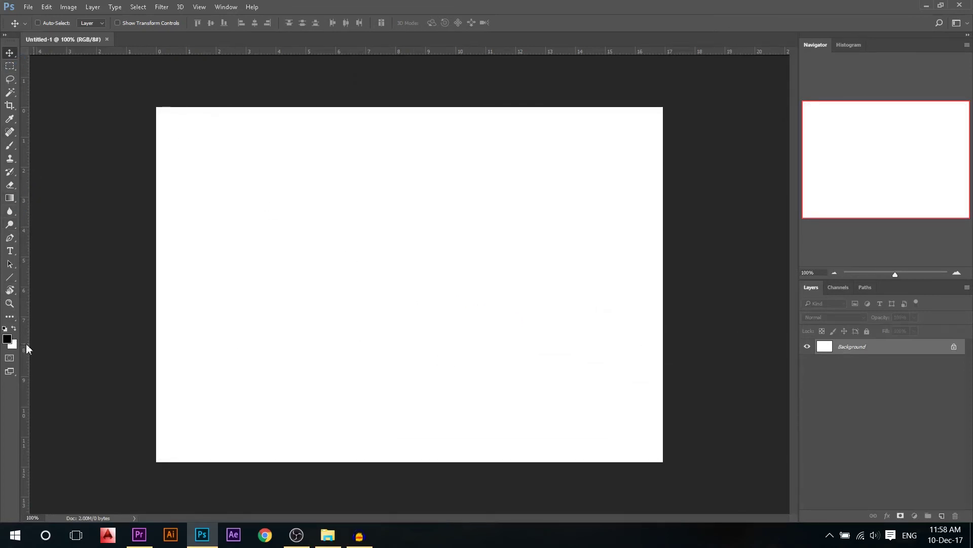
key(alt+BackSpace)
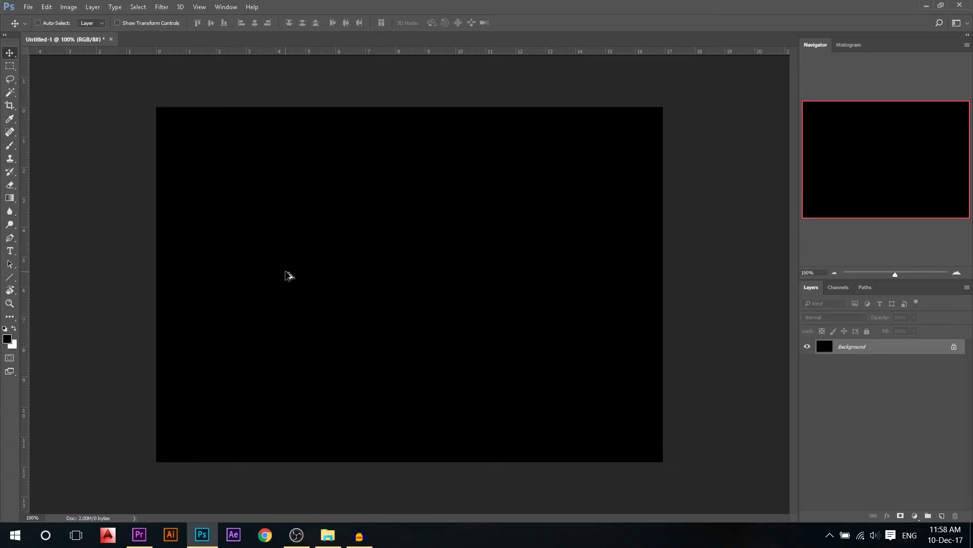
Type 'Photoshop' in gold ffc000 text, starting just left of the canvas centre.
click(10, 252)
click(353, 23)
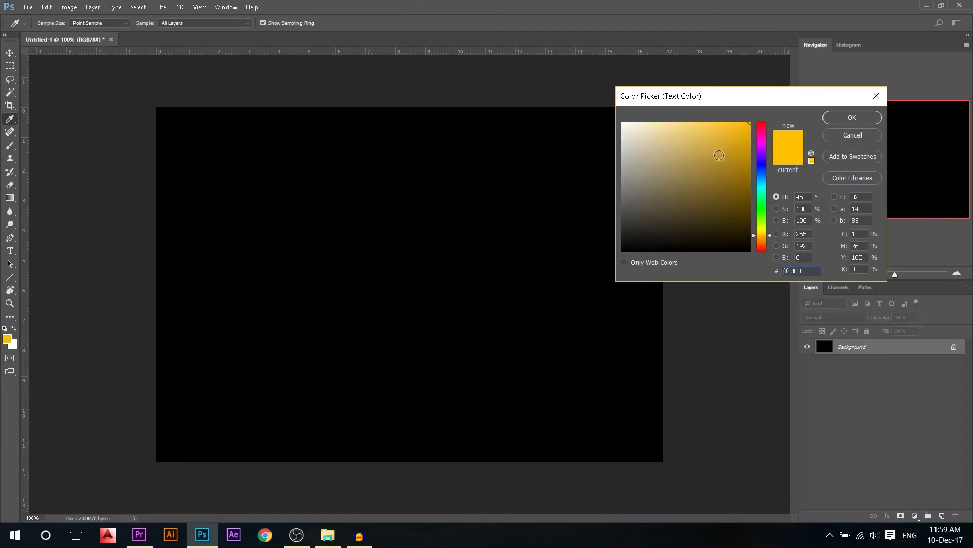
click(844, 116)
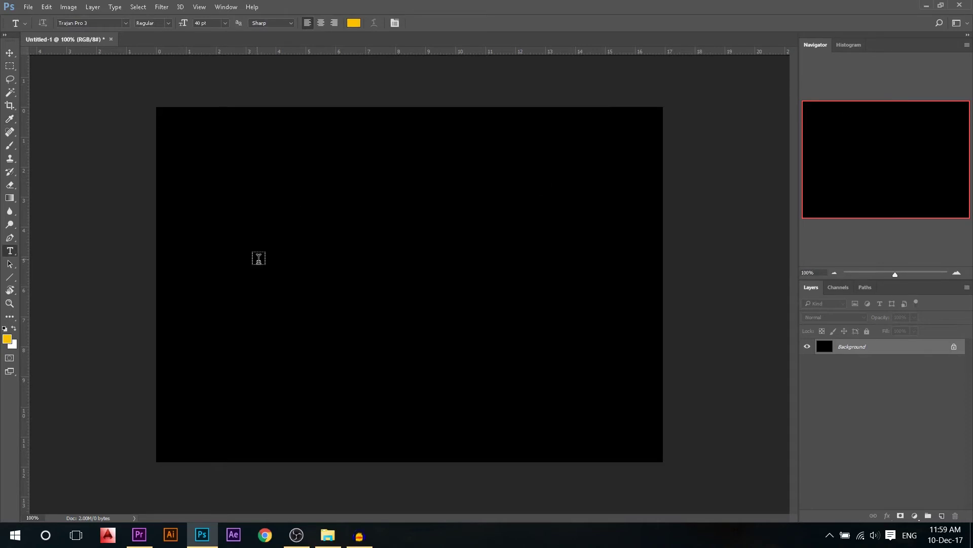
click(232, 261)
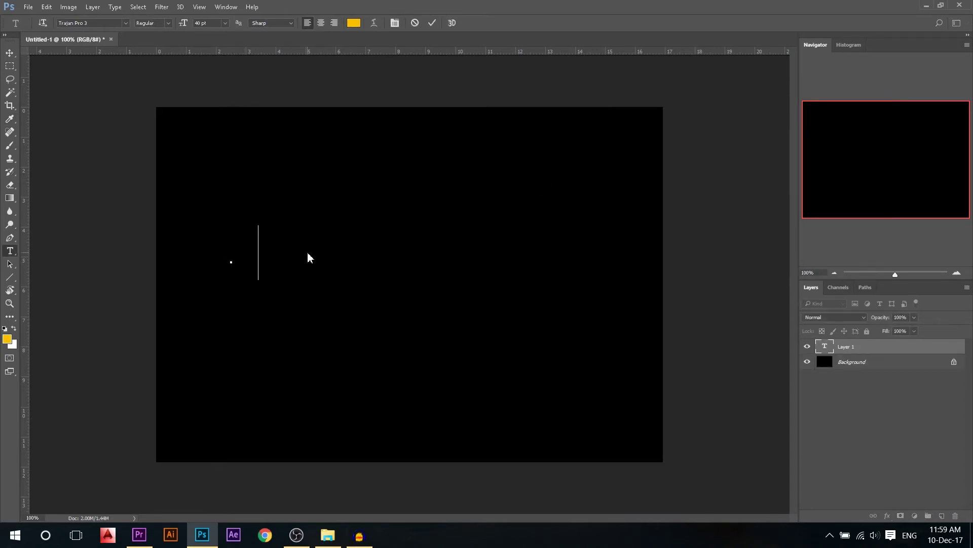
text(P )
text(otoshop)
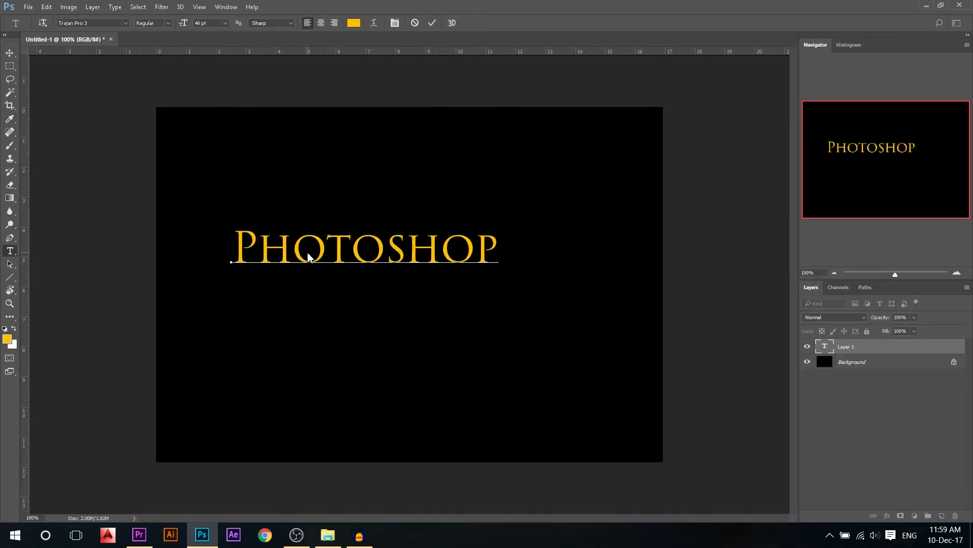
key(ctrl+Return)
Scale the text up to about 157% and centre it on the canvas.
key(ctrl+t)
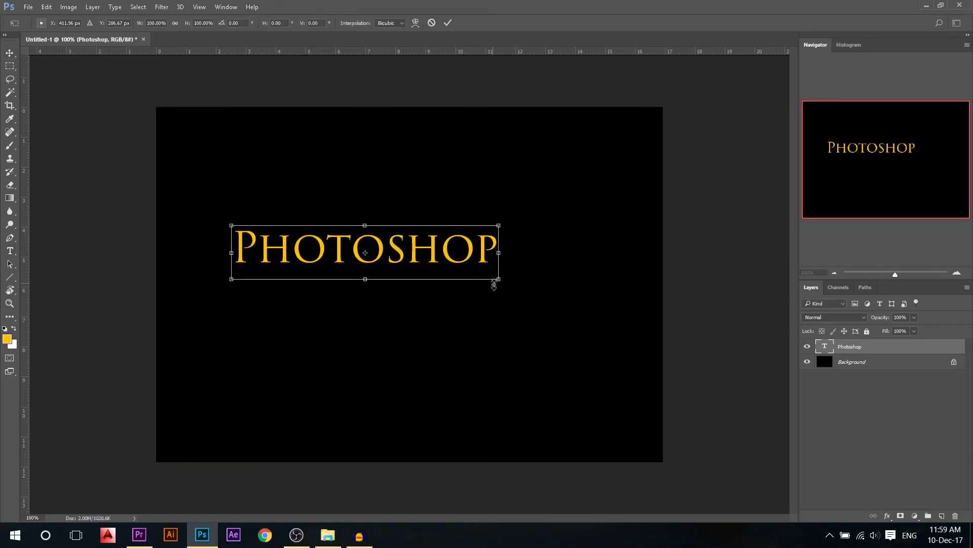
drag(499, 279, 574, 285)
drag(405, 260, 456, 254)
key(Return)
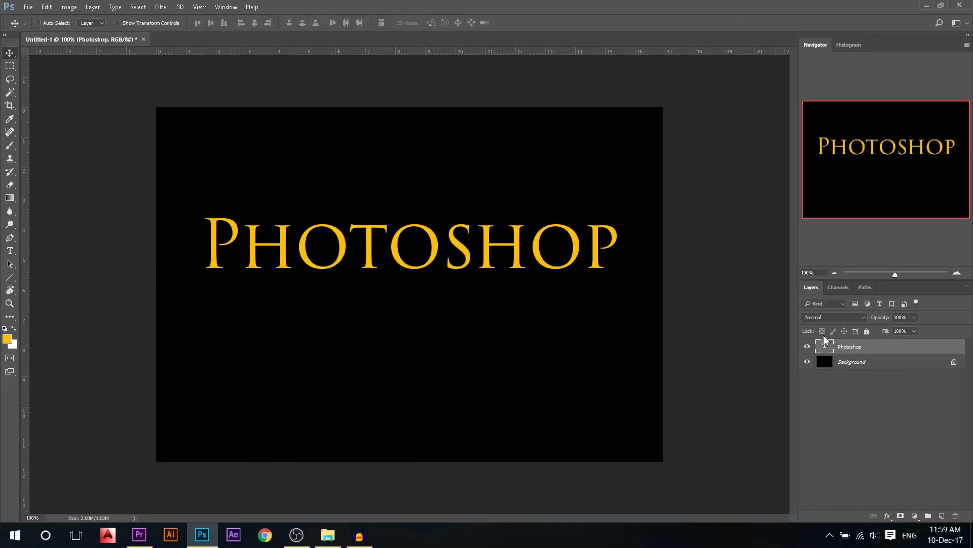
Add a Bevel & Emboss layer style to the text with a glossier contour.
right_click(859, 350)
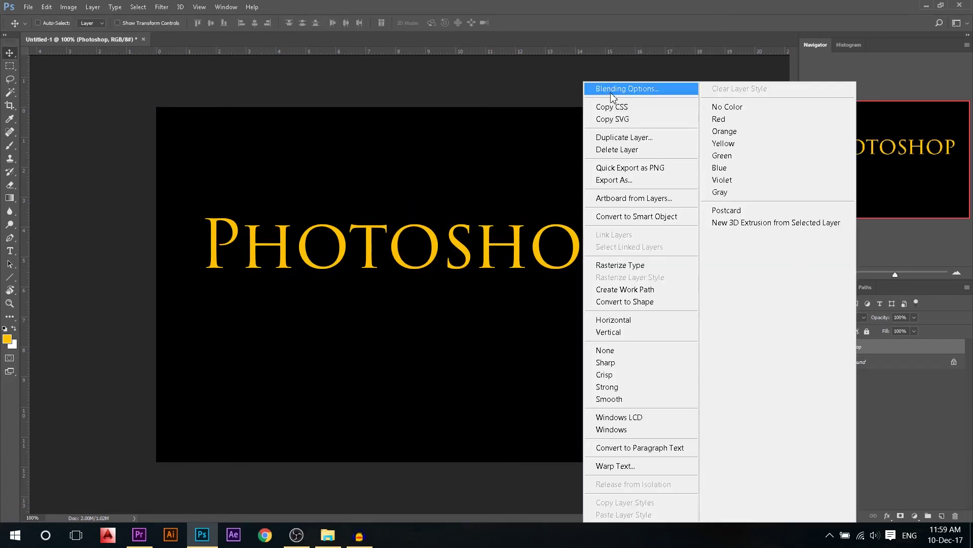
click(612, 94)
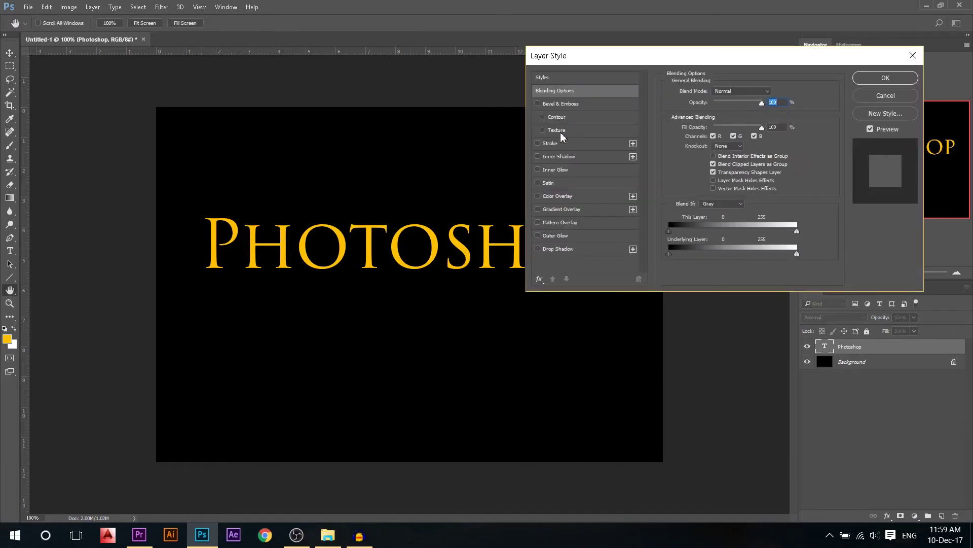
click(556, 104)
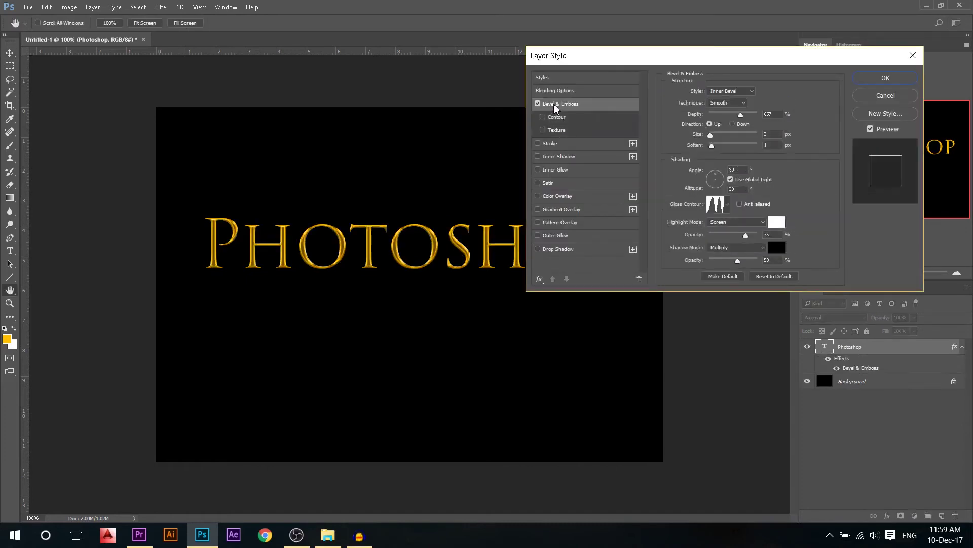
drag(740, 115, 718, 135)
click(727, 205)
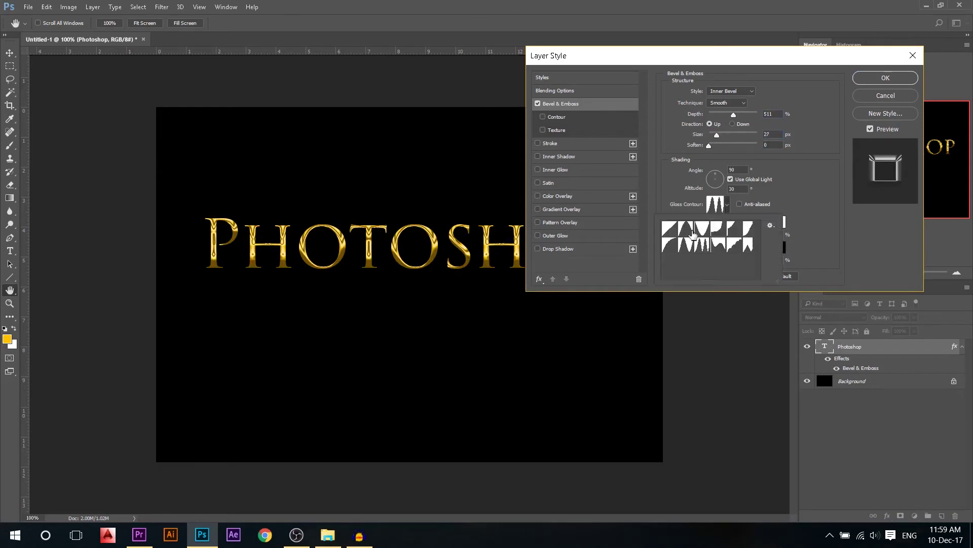
click(687, 246)
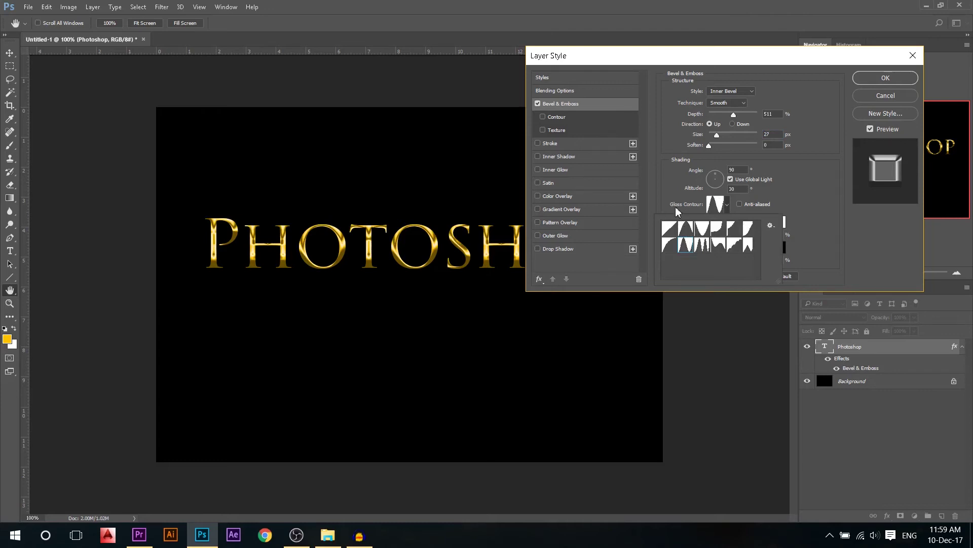
click(698, 181)
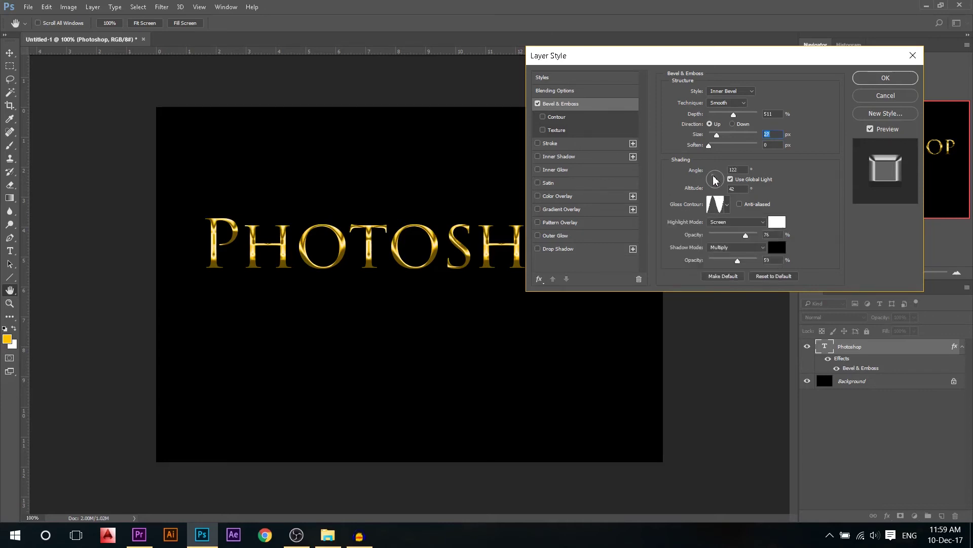
Set the Inner Bevel to depth 157, size 10 and shadow opacity 74, and apply.
click(715, 180)
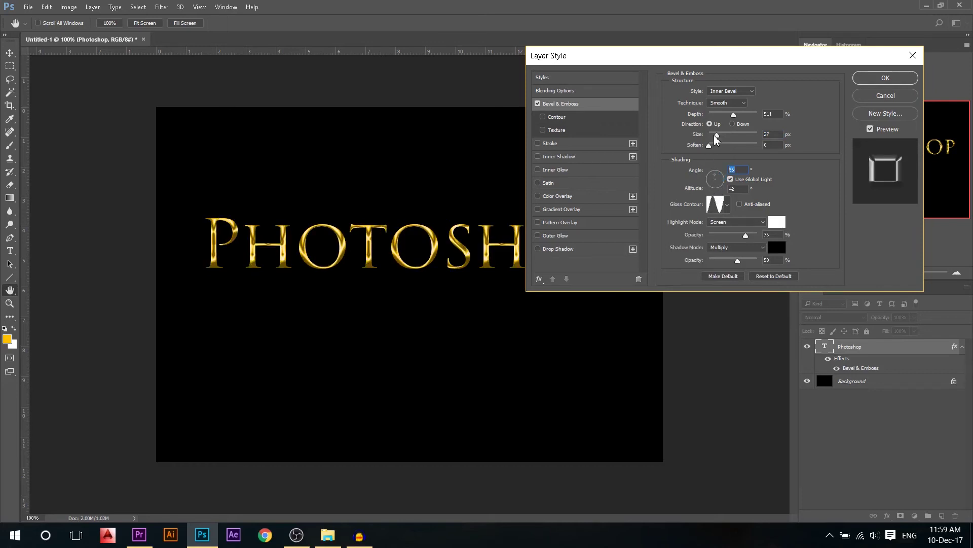
drag(717, 135, 711, 137)
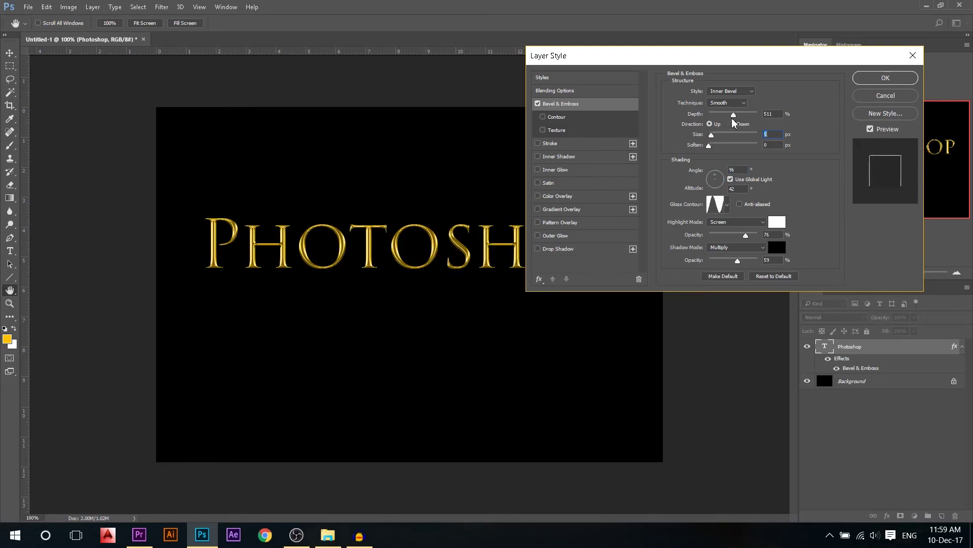
drag(734, 118, 718, 117)
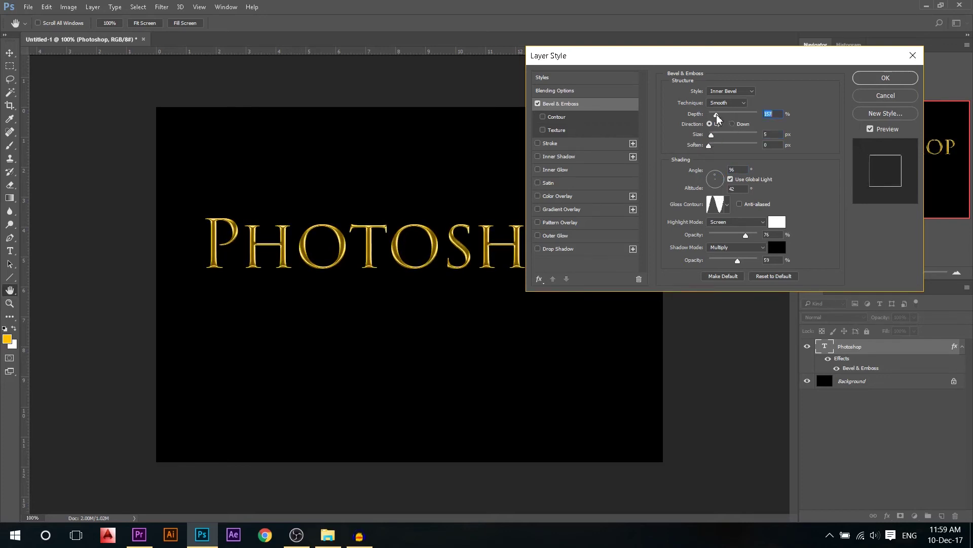
drag(712, 136, 716, 138)
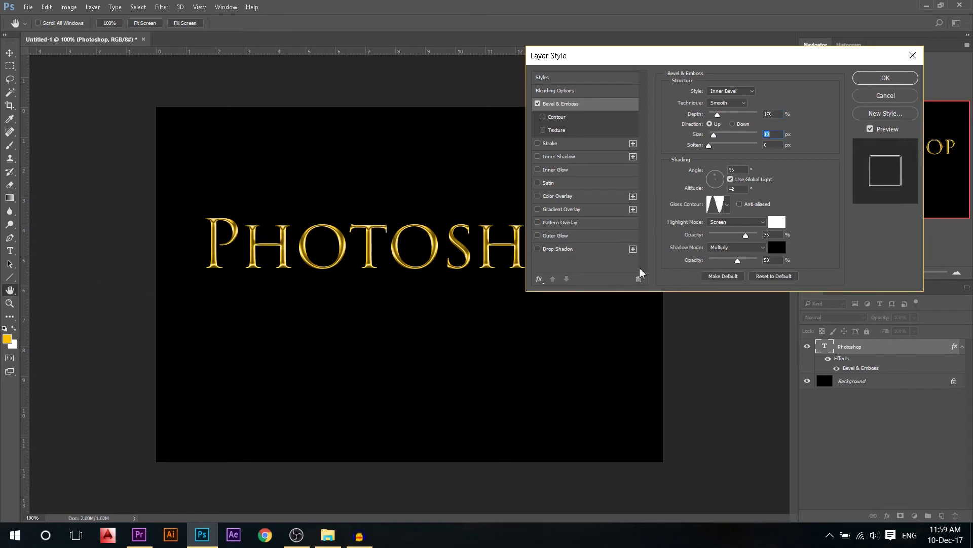
drag(738, 261, 745, 236)
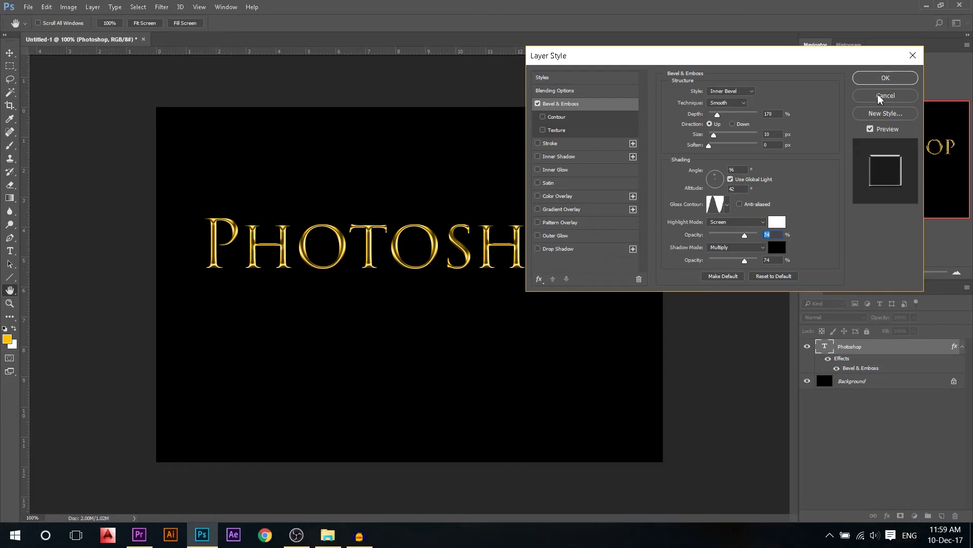
click(746, 92)
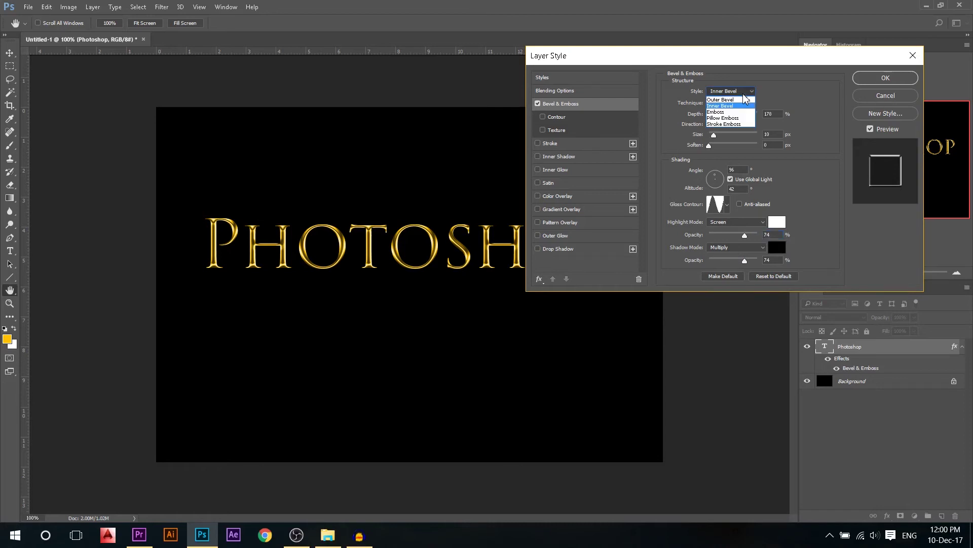
click(728, 108)
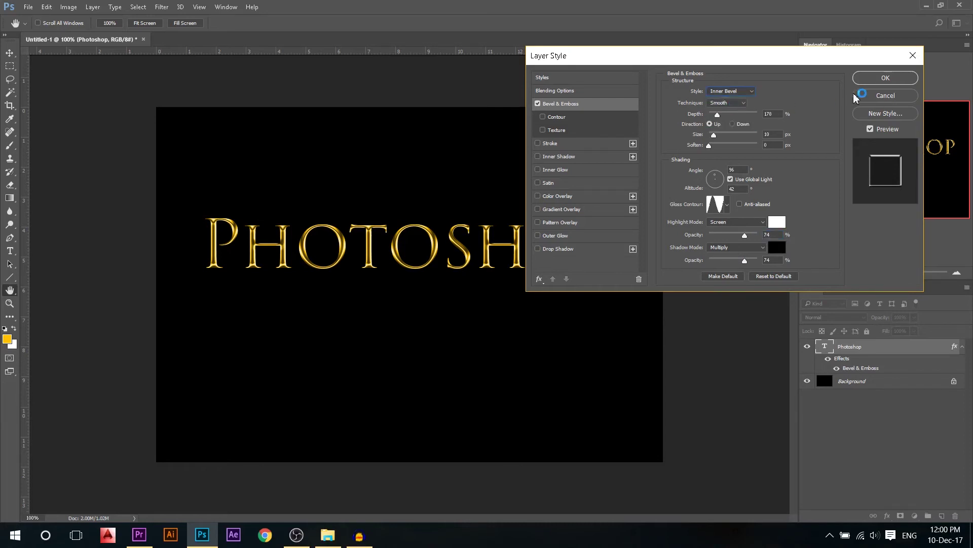
click(877, 79)
Drag the flare image from its Explorer folder into the document.
key(ctrl+minus)
key(ctrl+plus)
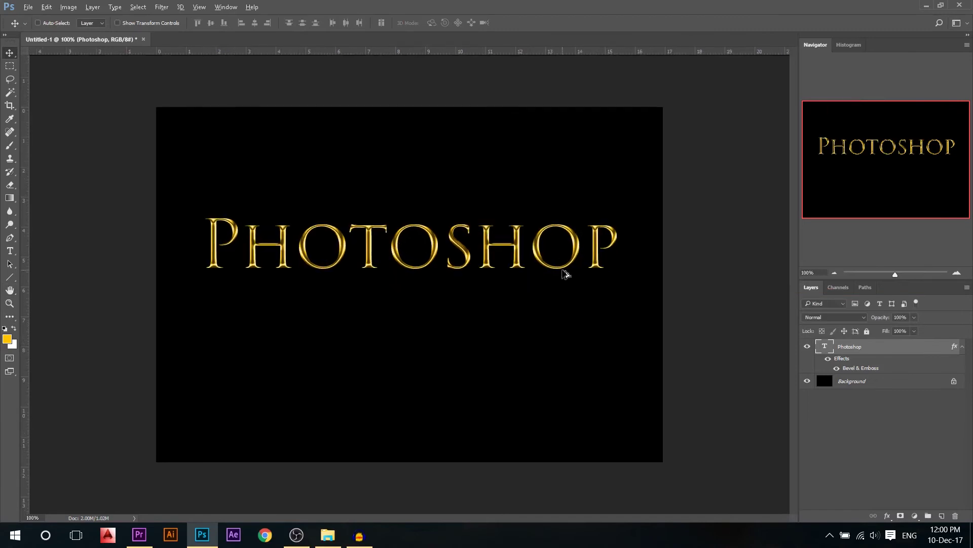
click(330, 537)
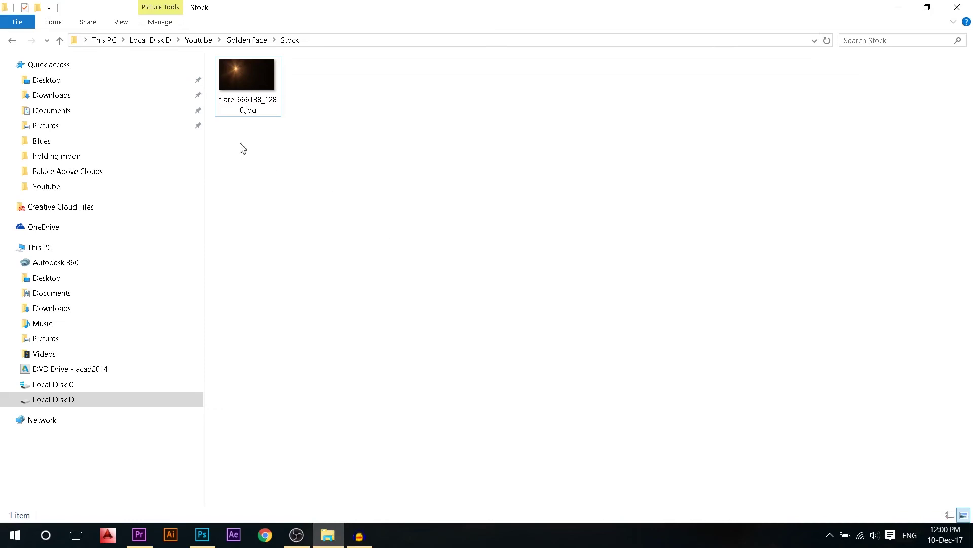
drag(243, 74, 300, 210)
Place the flare, clip it to the text, then shrink it and move it over PHOTO.
key(Return)
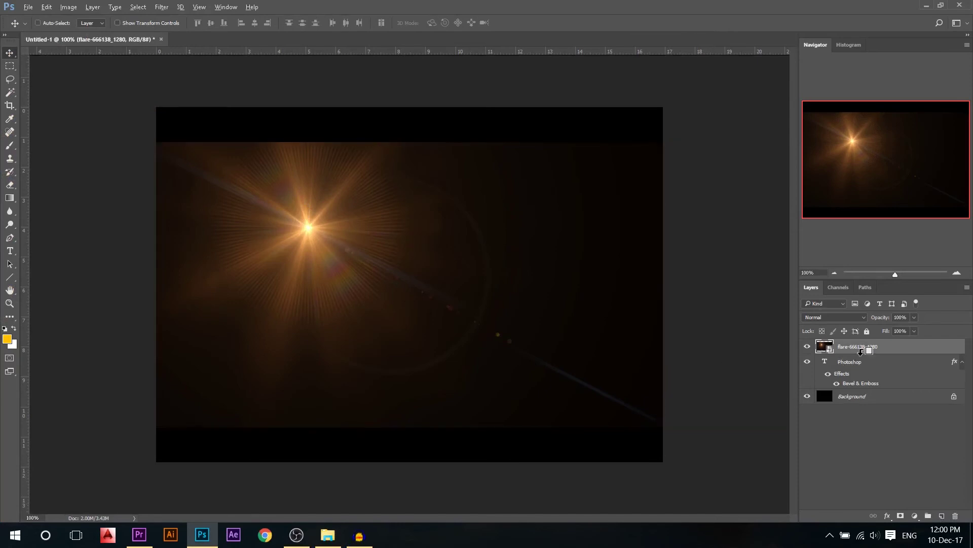
alt+click(859, 354)
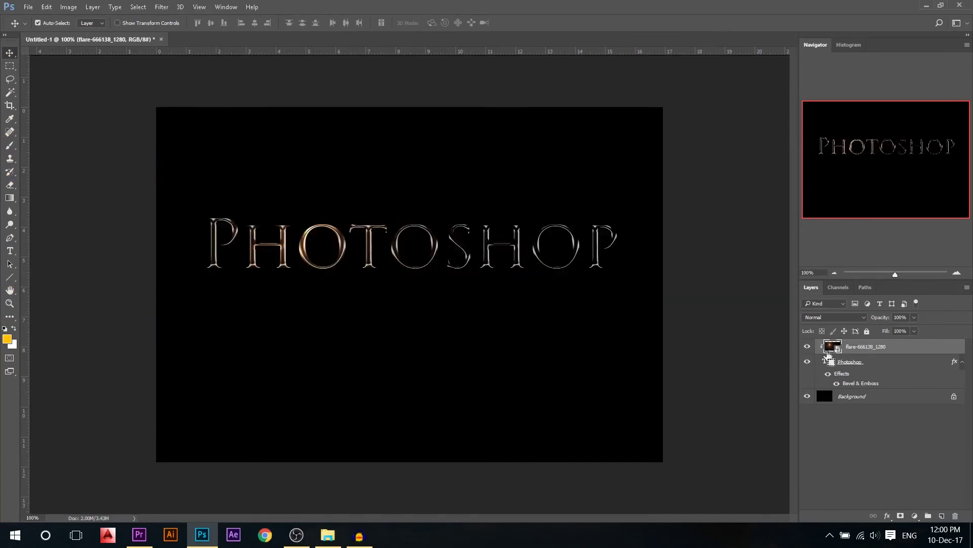
key(ctrl+t)
drag(665, 429, 506, 359)
drag(417, 313, 254, 262)
key(Return)
Set the flare to Screen, unclip it, and shrink and position it over the first P.
click(834, 317)
click(819, 380)
drag(247, 233, 299, 243)
alt+click(853, 369)
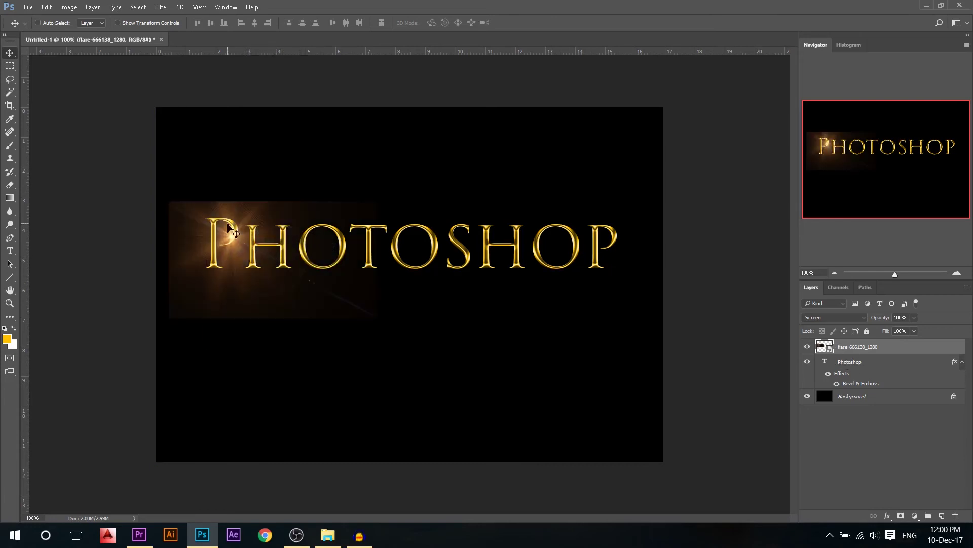
drag(242, 229, 227, 218)
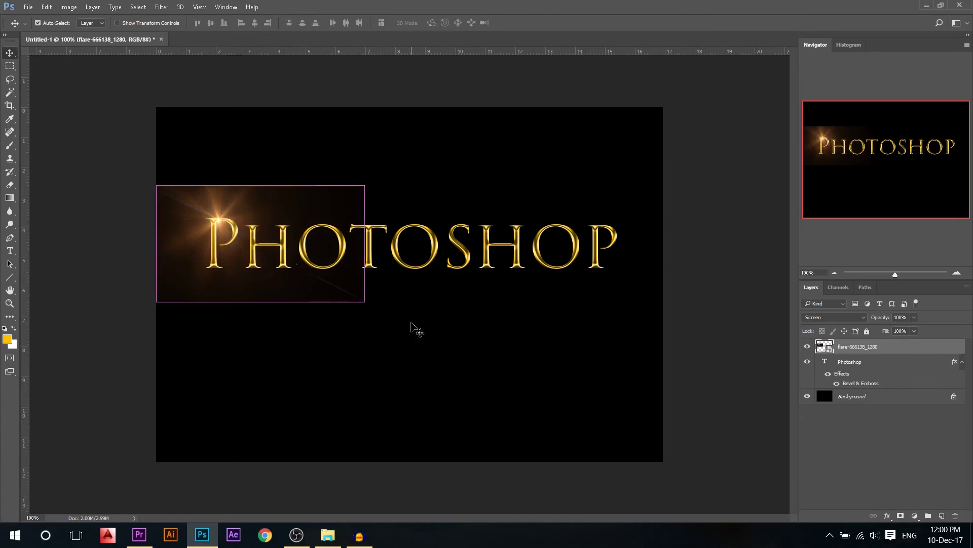
key(ctrl+t)
drag(364, 301, 319, 272)
key(Return)
Copy the flare toward the last letters and flip the copy horizontally.
drag(223, 240, 555, 255)
key(ctrl+t)
right_click(540, 238)
click(573, 392)
key(Return)
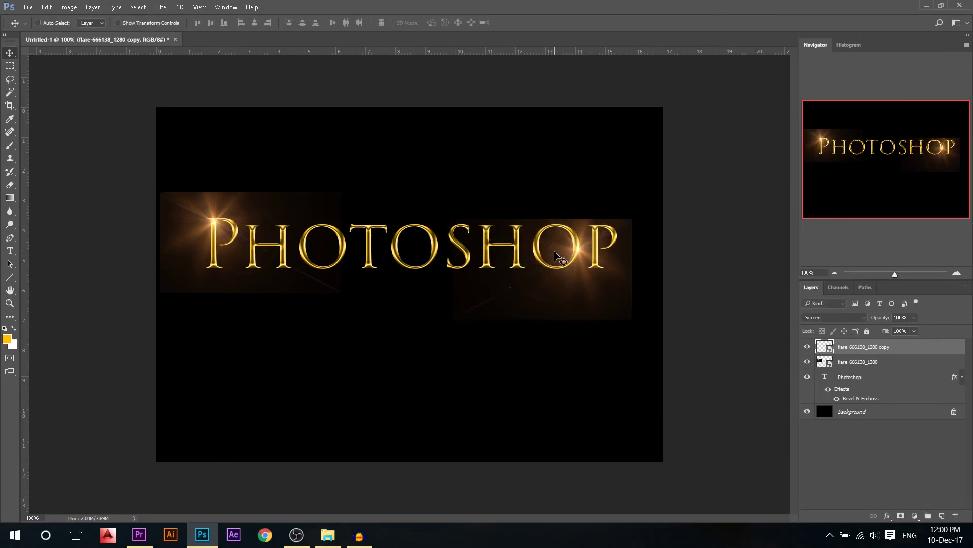
Merge the two flare layers into one and set its blend mode to Screen.
shift+click(868, 361)
right_click(867, 365)
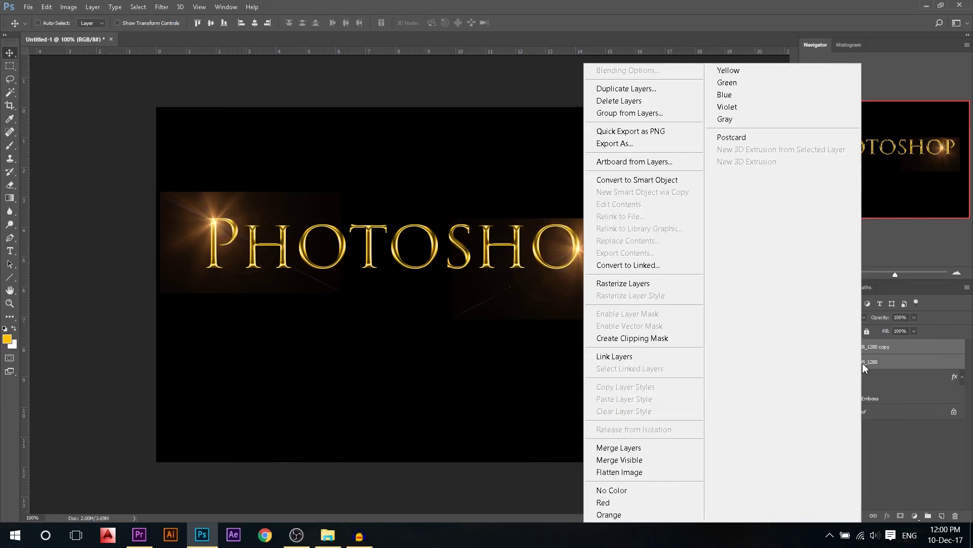
click(613, 448)
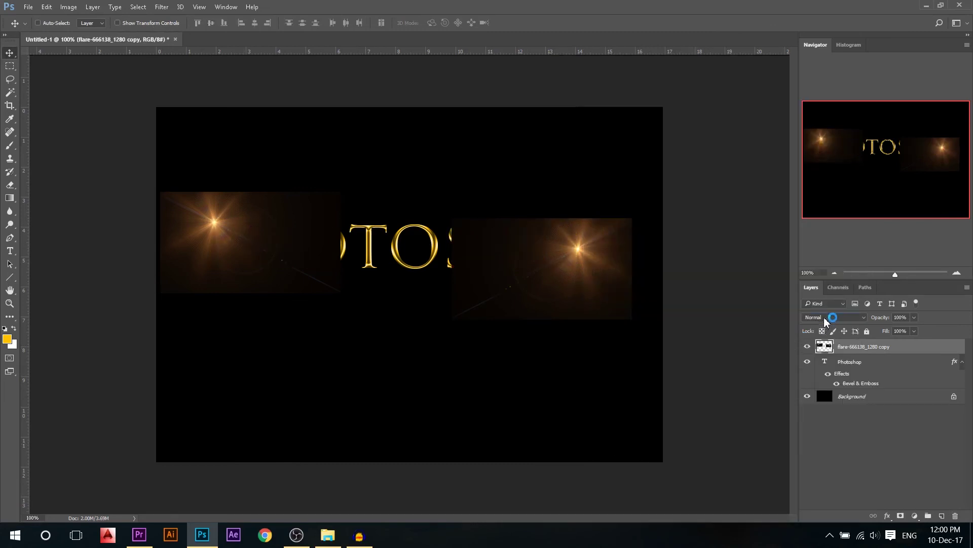
click(825, 317)
click(816, 385)
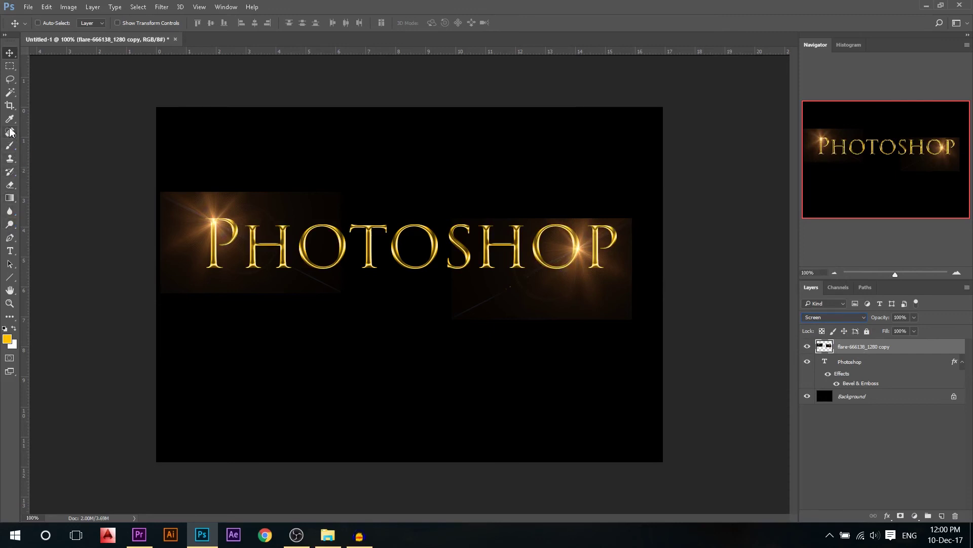
Erase the flare's hard left, right and lower edges with a soft eraser brush.
click(10, 185)
right_click(363, 177)
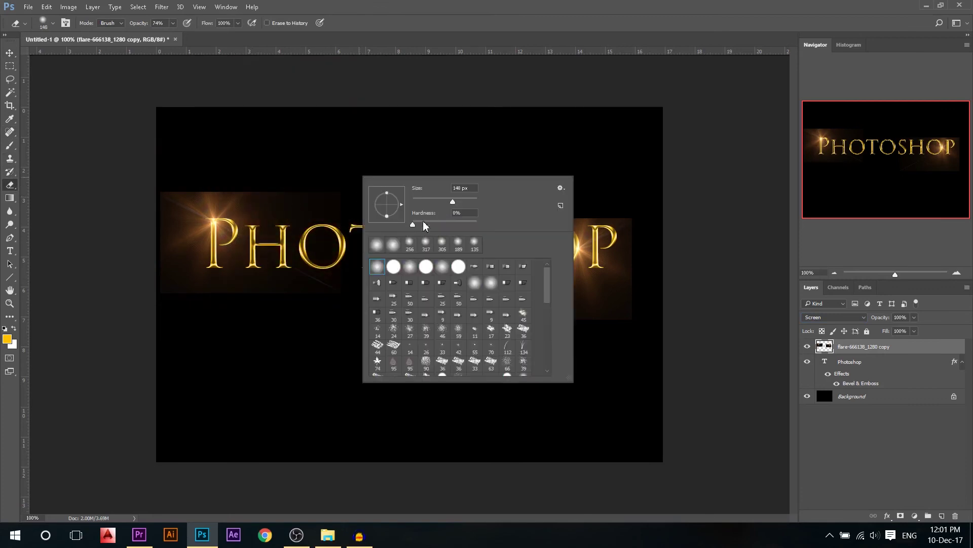
alt+right_click(279, 141)
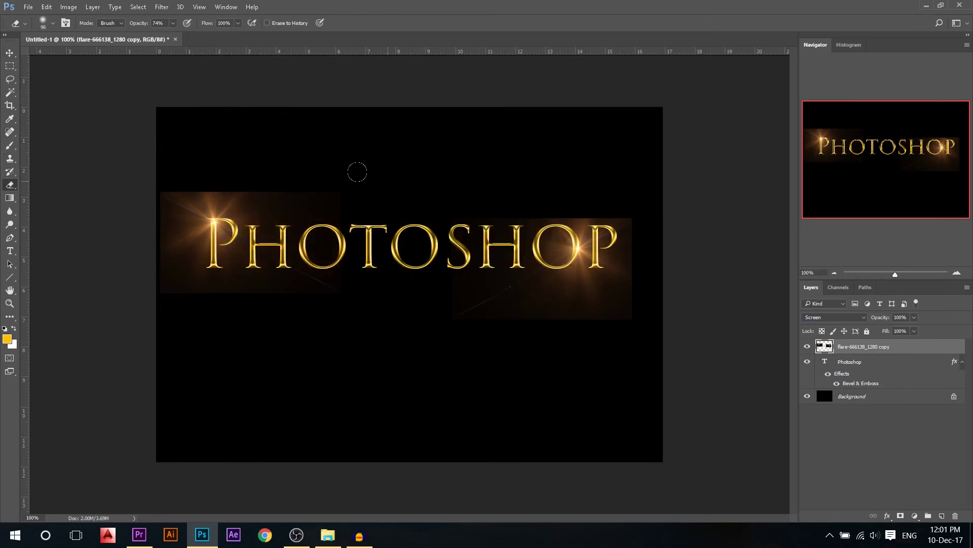
mouse_move(349, 165)
mouse_down()
mouse_move(159, 173)
mouse_move(145, 261)
mouse_move(103, 292)
mouse_up()
alt+right_click(451, 221)
mouse_move(523, 220)
mouse_down()
mouse_move(629, 226)
mouse_move(647, 279)
mouse_up()
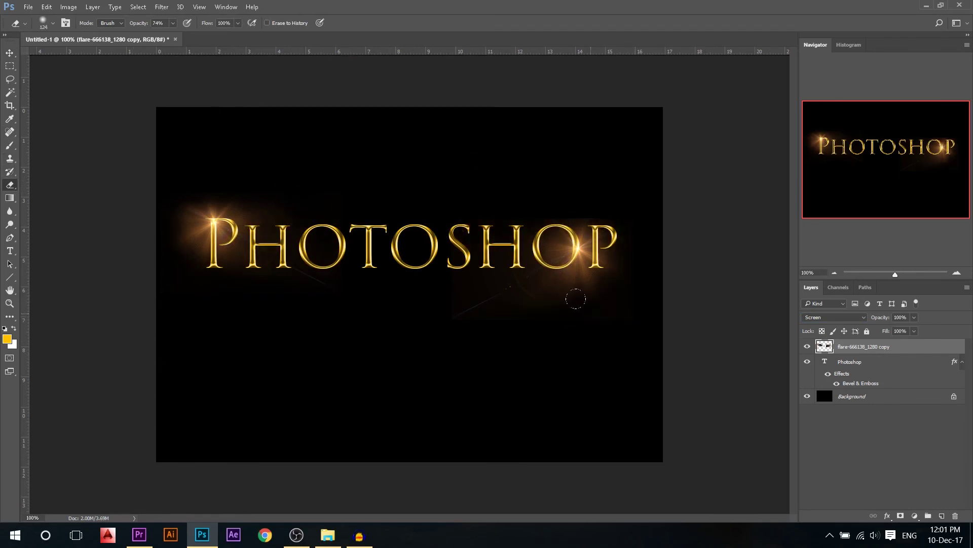
drag(576, 298, 528, 298)
Raise the flare contrast to 100 and lower its brightness with Brightness/Contrast.
click(76, 8)
mouse_move(120, 37)
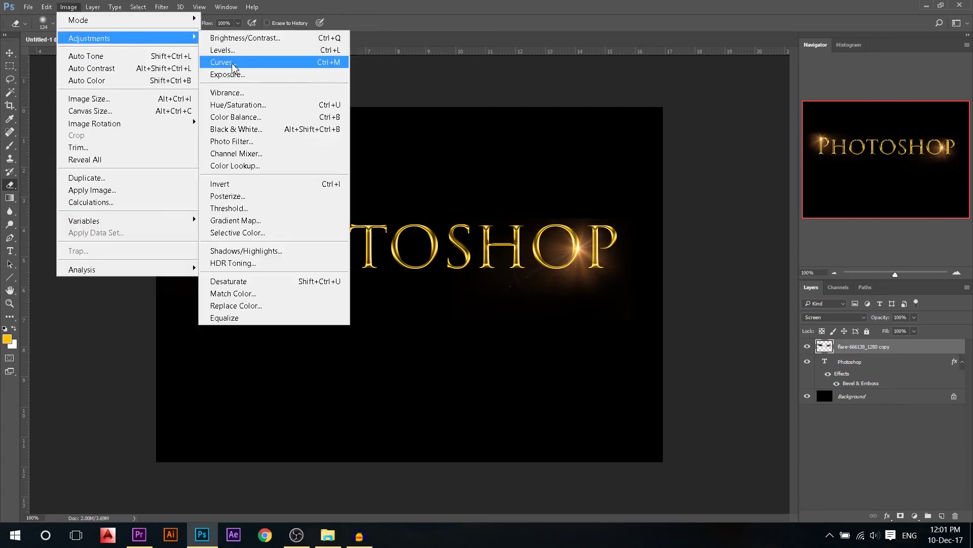
click(250, 37)
drag(683, 188, 724, 188)
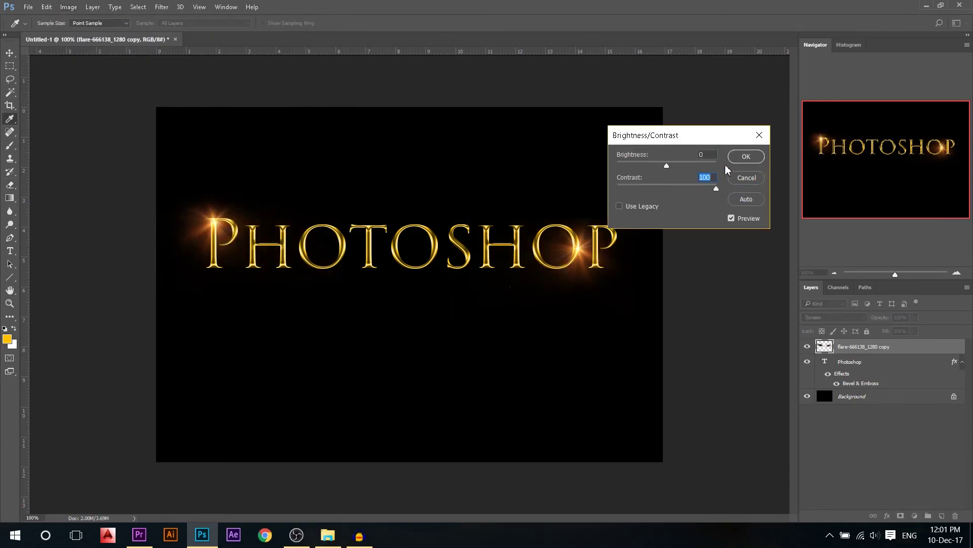
drag(667, 168, 632, 169)
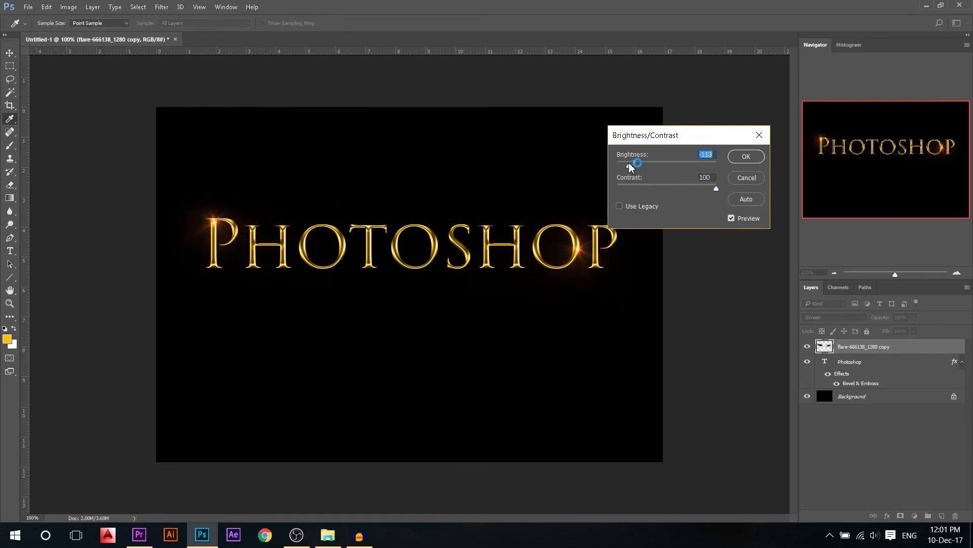
click(746, 157)
key(e)
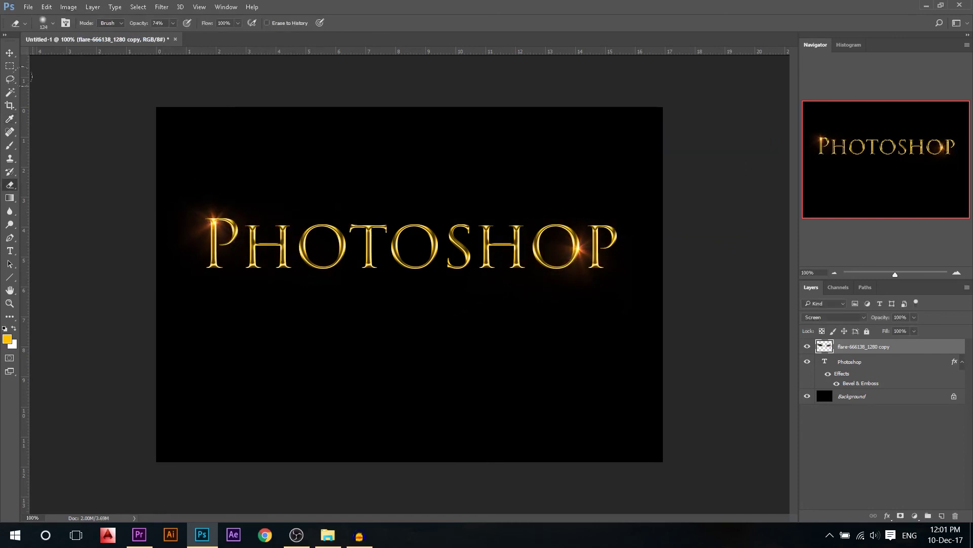
Shift the flare's hue slightly with Hue/Saturation.
click(9, 52)
scroll(565, 311, up, 2)
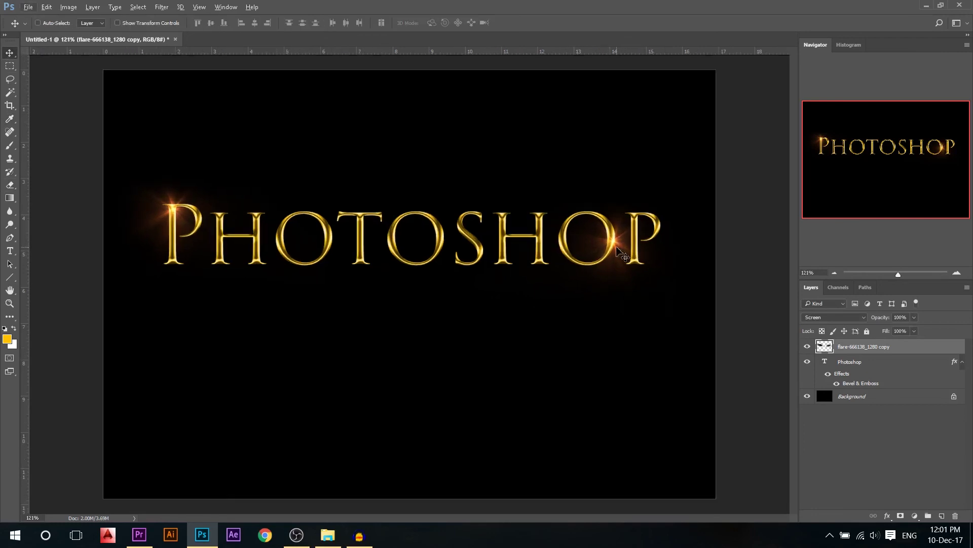
scroll(190, 220, up, 2)
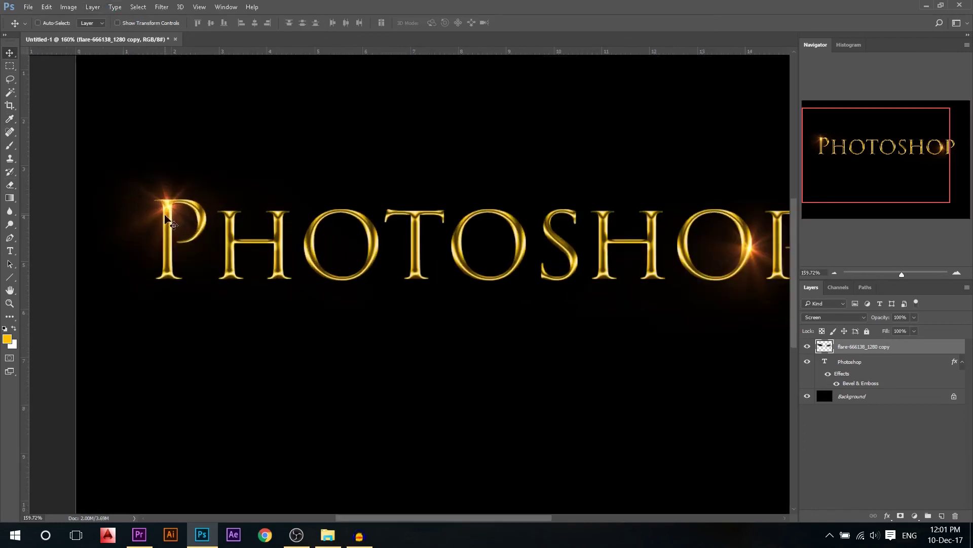
click(68, 7)
mouse_move(165, 45)
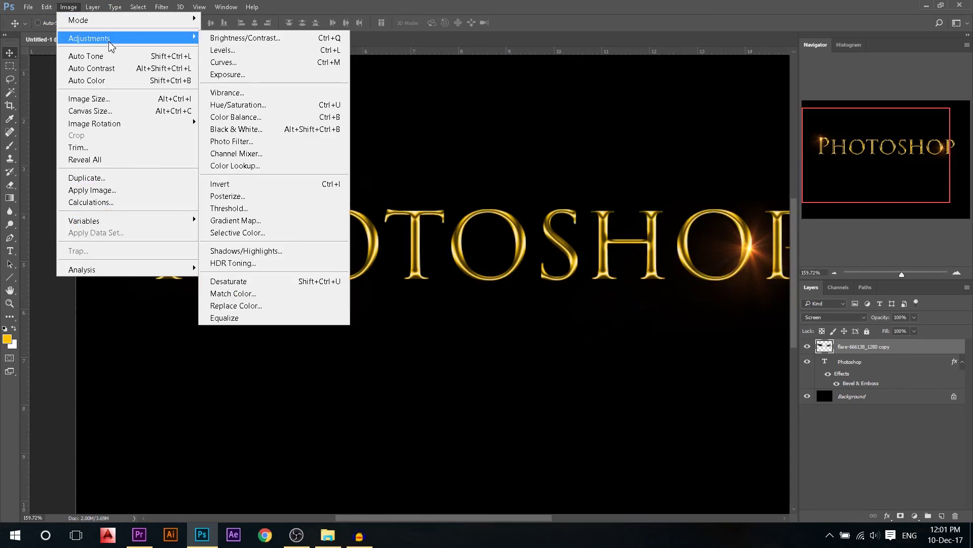
click(238, 104)
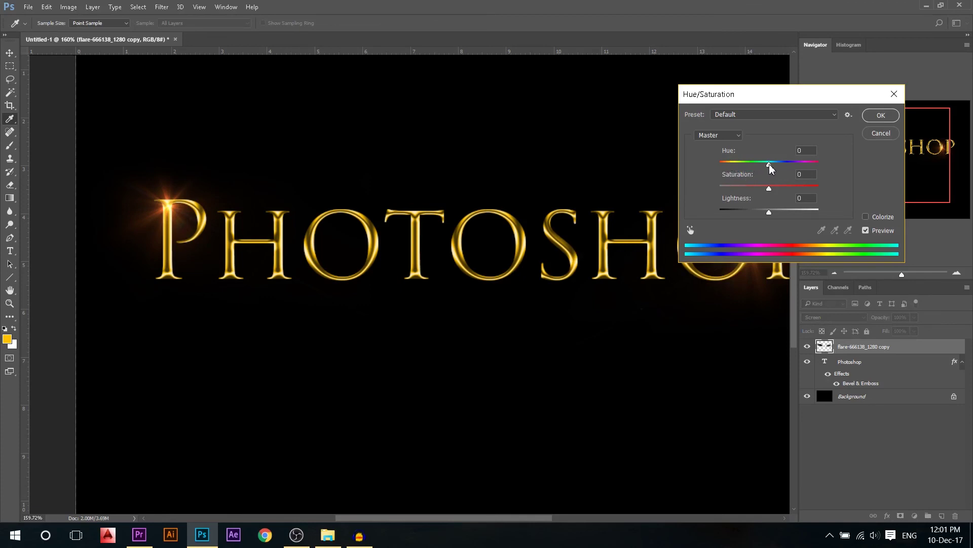
drag(771, 169, 774, 170)
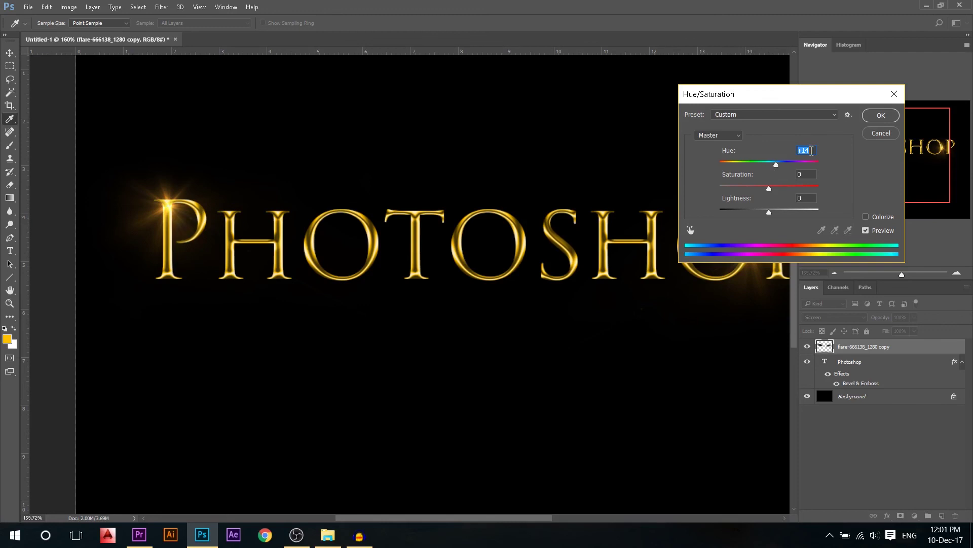
click(881, 115)
Lower the flare layer's opacity to 56% with the whole image in view.
key(v)
key(ctrl+0)
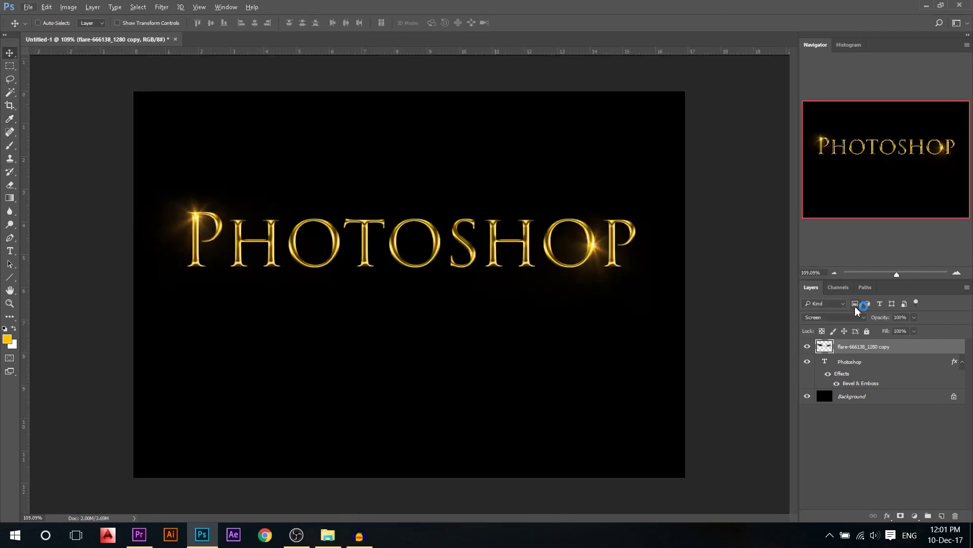
drag(884, 323, 875, 321)
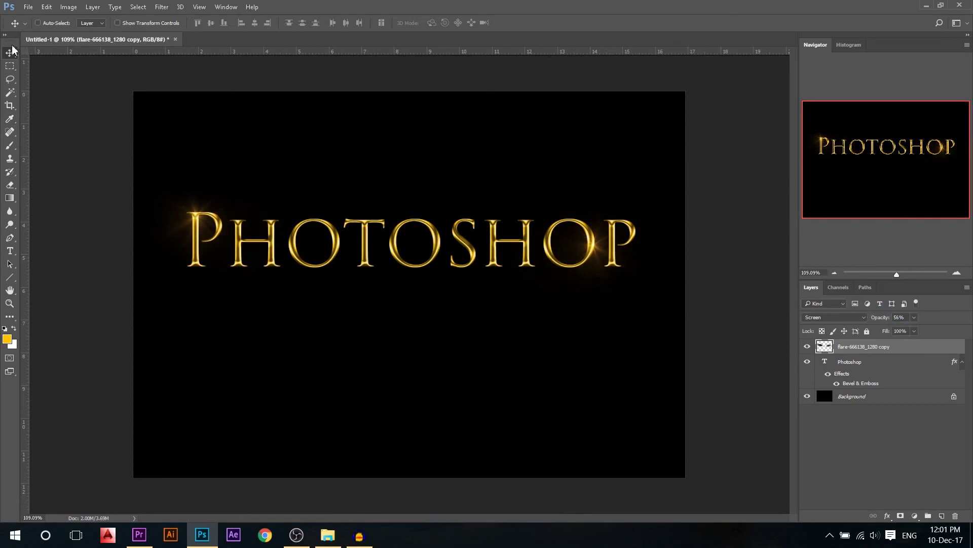
Stamp the text and flare layers into a new layer, flip it vertically, and move it below the text.
shift+click(859, 363)
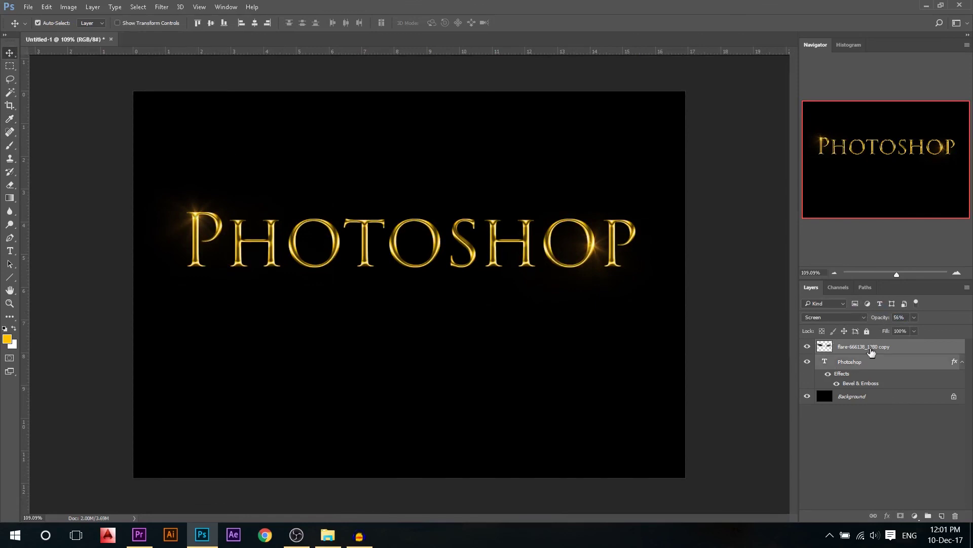
key(ctrl+alt+e)
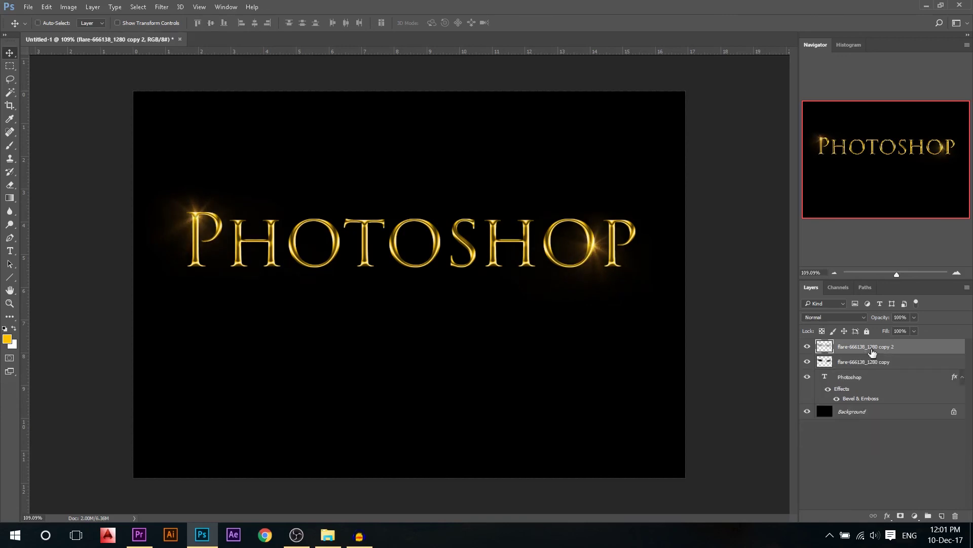
key(ctrl+t)
right_click(421, 252)
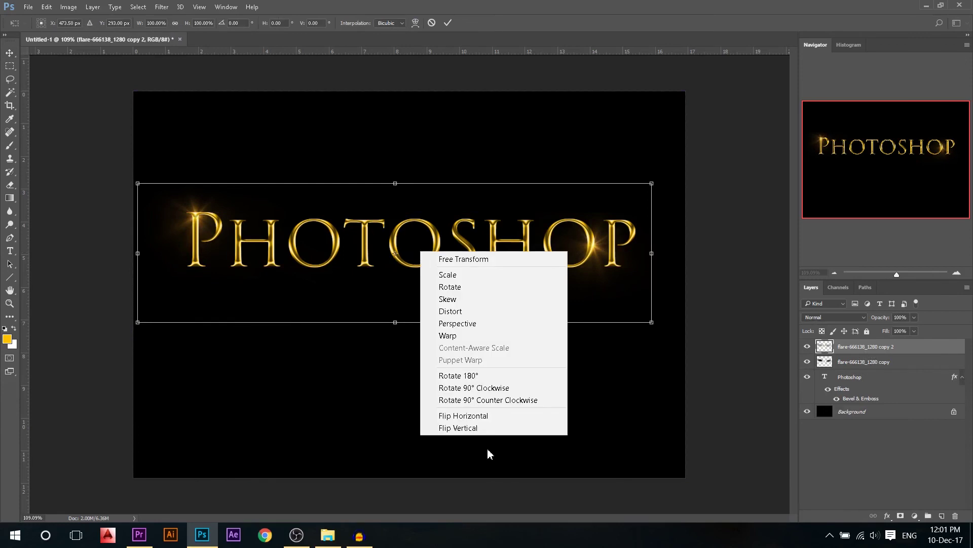
click(495, 427)
key(Return)
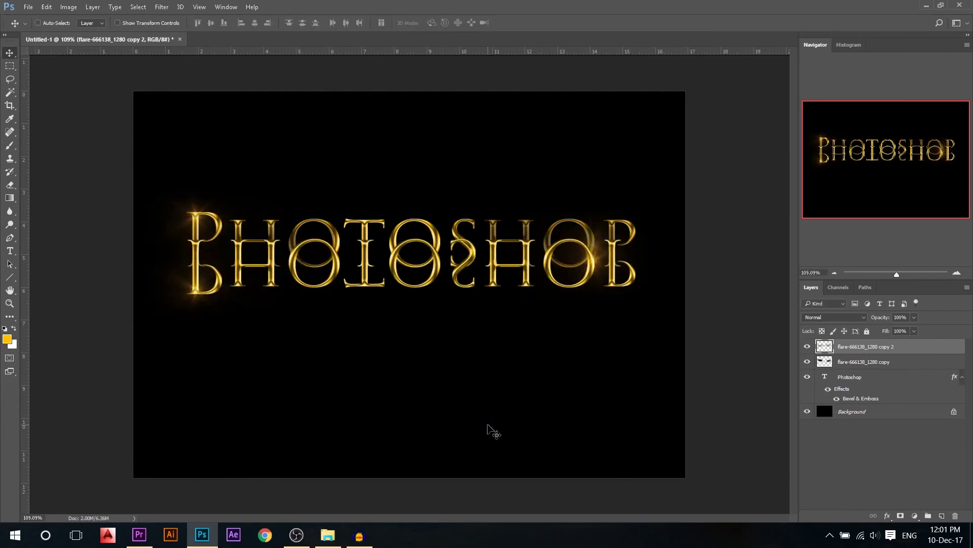
drag(430, 264, 419, 292)
key(Up)
key(Up)
key(Up)
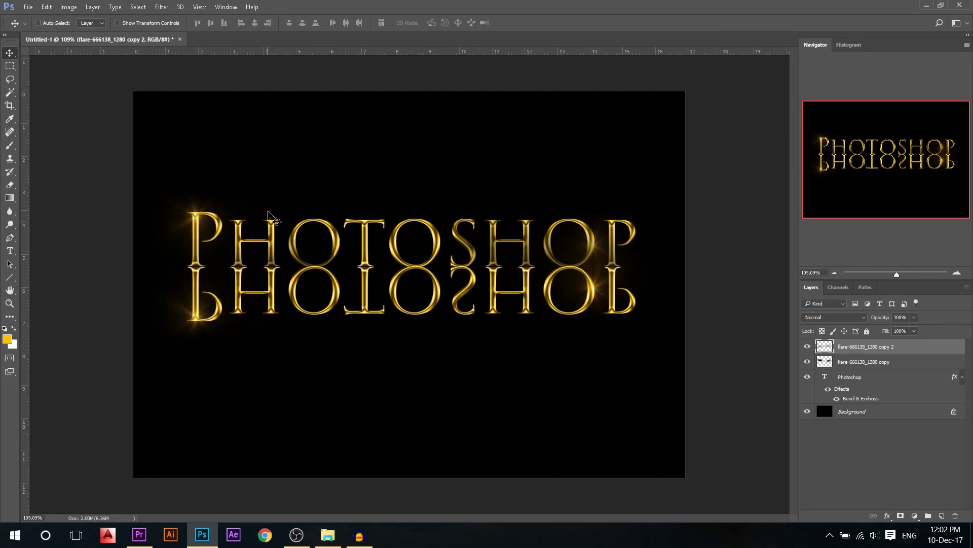
Add a layer mask to the reflection and fade it toward the bottom with a gradient.
click(902, 517)
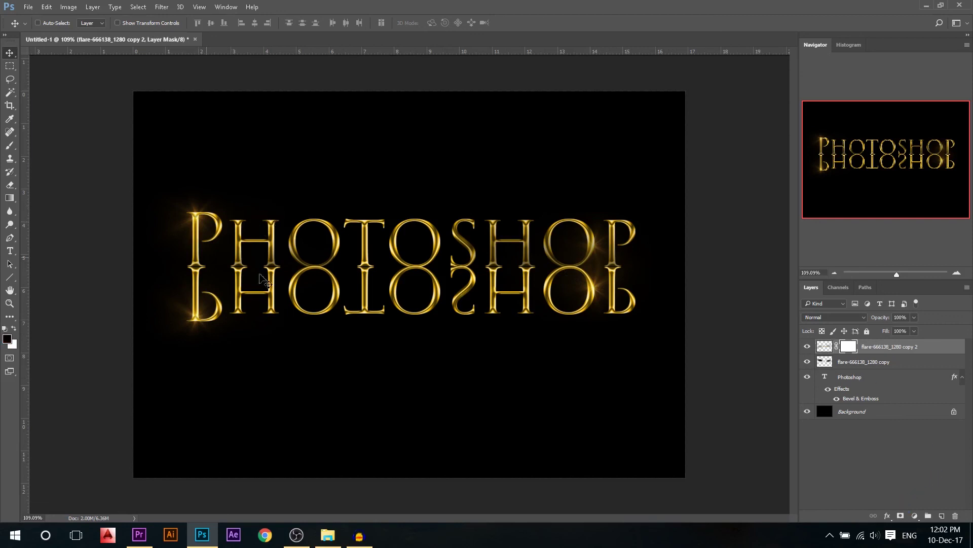
click(9, 198)
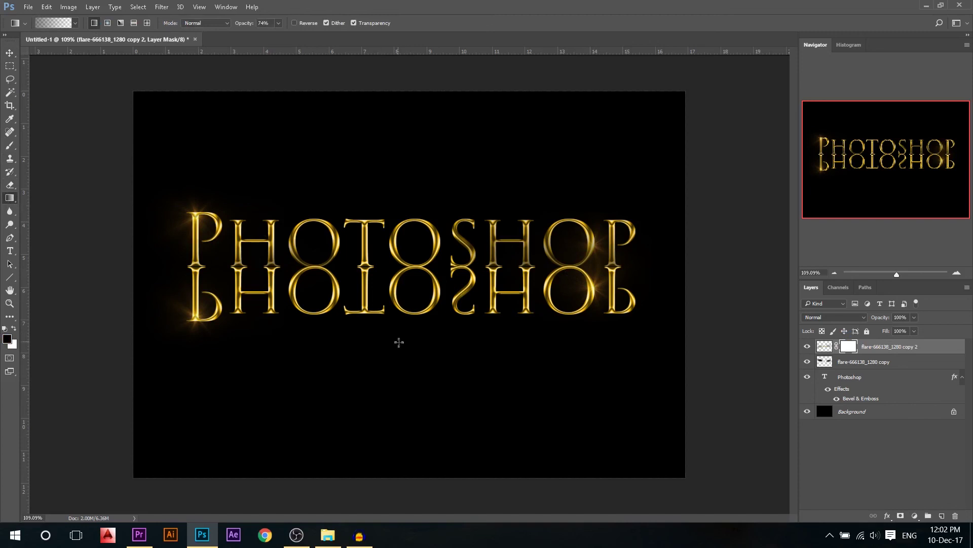
drag(404, 379, 409, 267)
drag(408, 210, 408, 211)
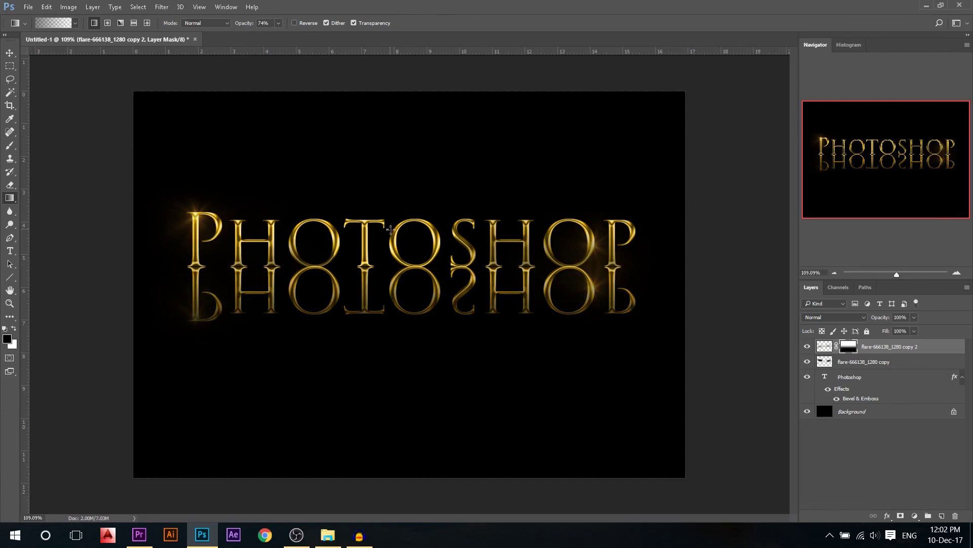
drag(406, 373, 391, 160)
drag(410, 357, 409, 222)
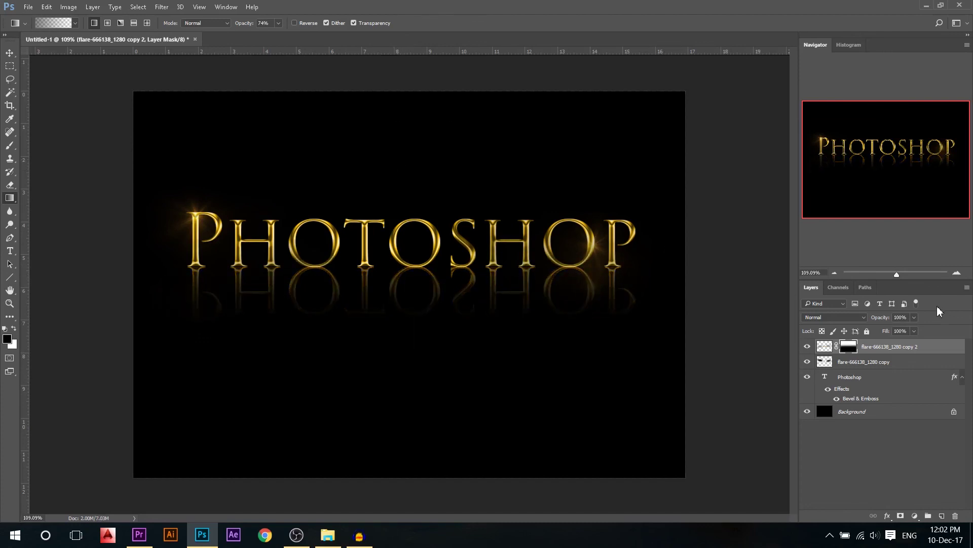
Set the reflection layer's opacity to 74%.
drag(886, 321, 882, 318)
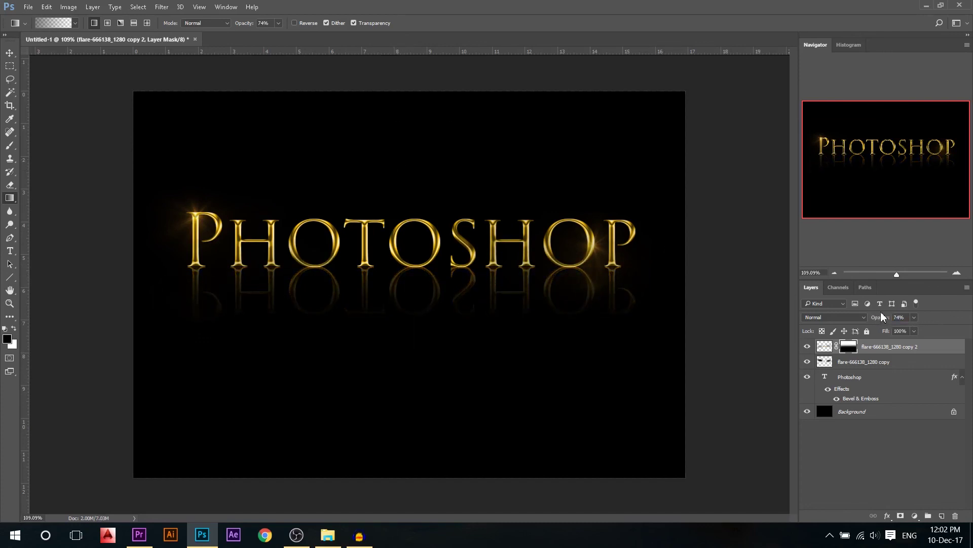
click(10, 52)
scroll(431, 322, down, 3)
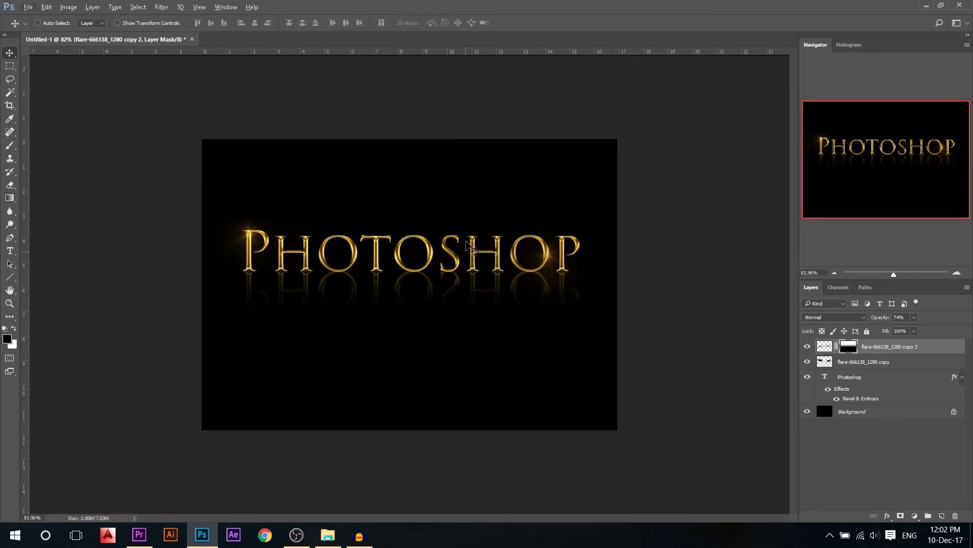
scroll(339, 243, up, 2)
scroll(339, 242, up, 1)
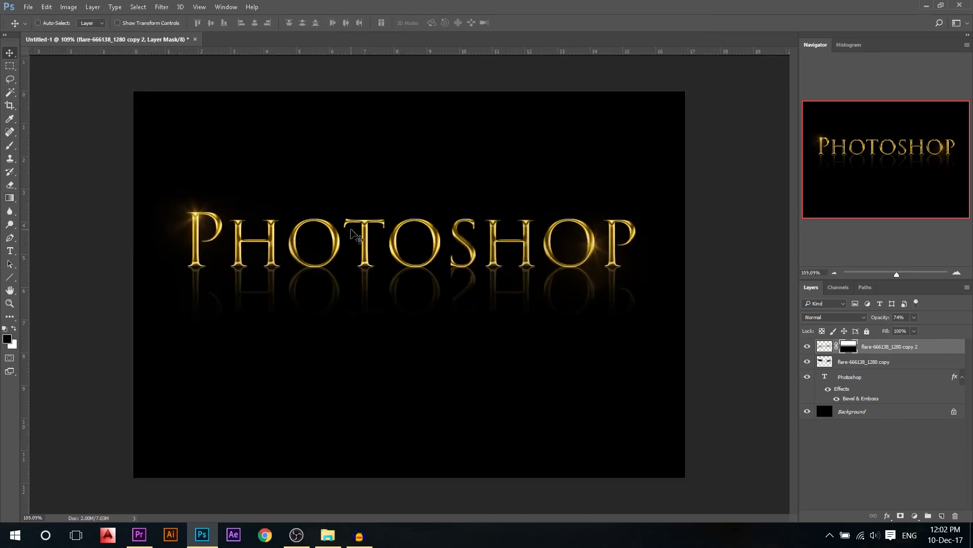